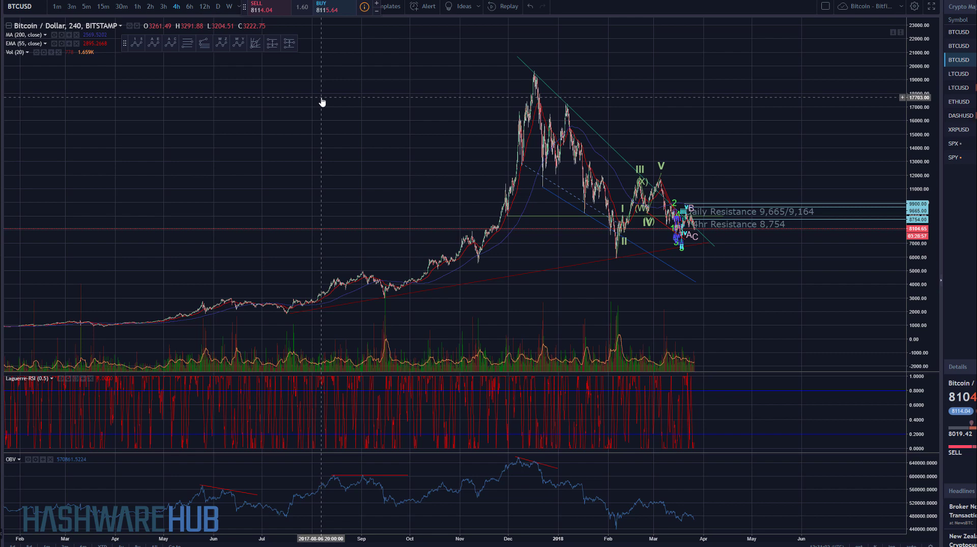
Examine the 4-hour Bitcoin price history from the 2017 rally and December peak to the recent wave counts and resistance levels
{"action": "left_click_drag", "start_coordinate": [322, 102], "coordinate": [384, 111]}
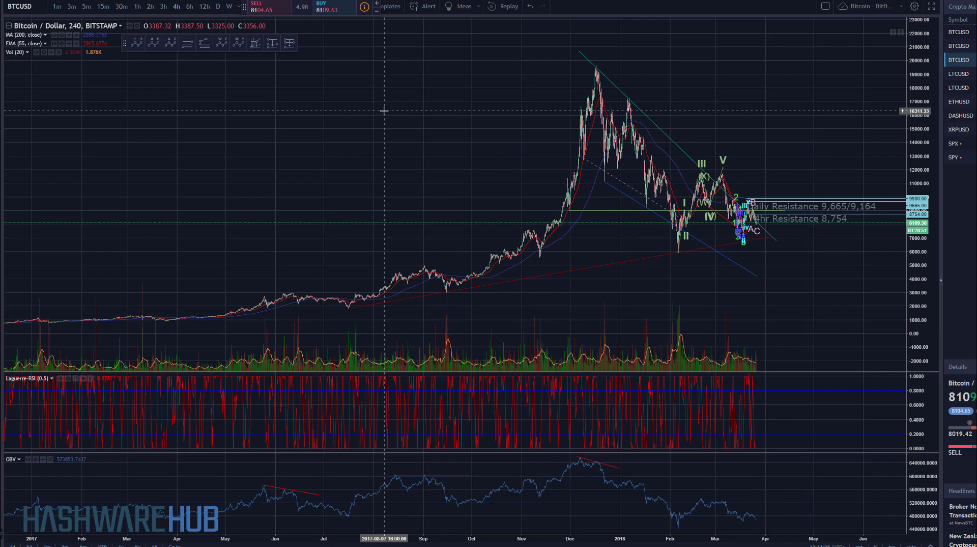
{"action": "left_click_drag", "start_coordinate": [384, 110], "coordinate": [411, 124]}
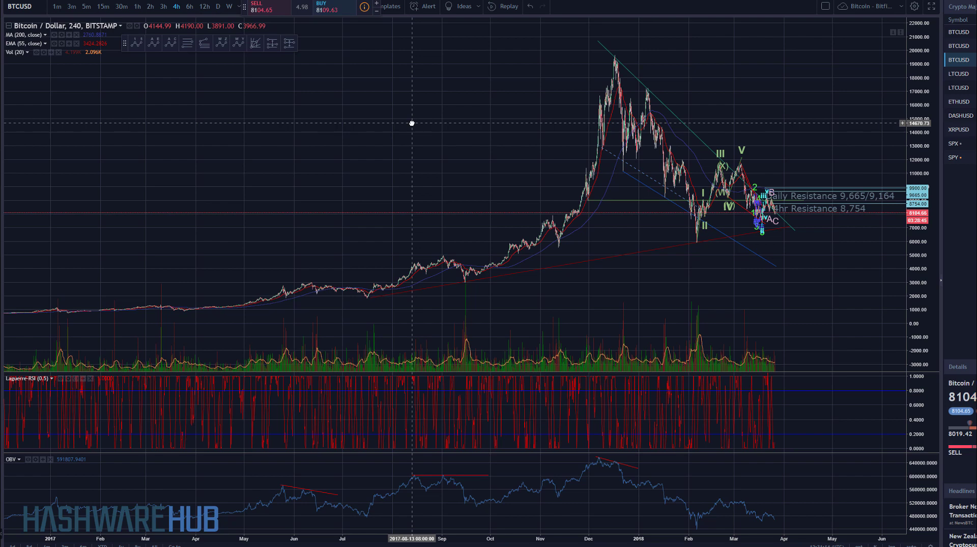
{"action": "left_click_drag", "start_coordinate": [412, 123], "coordinate": [411, 124]}
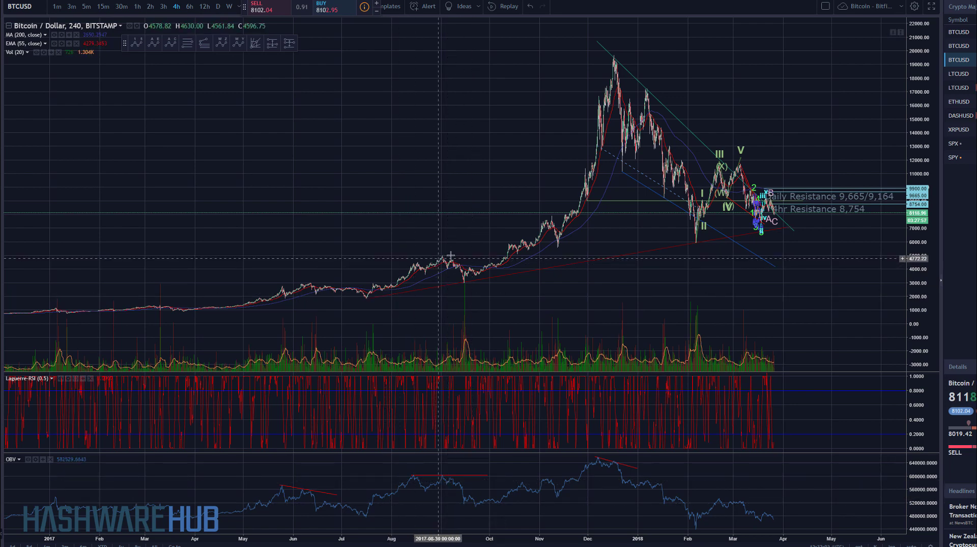
{"action": "left_click", "coordinate": [465, 283]}
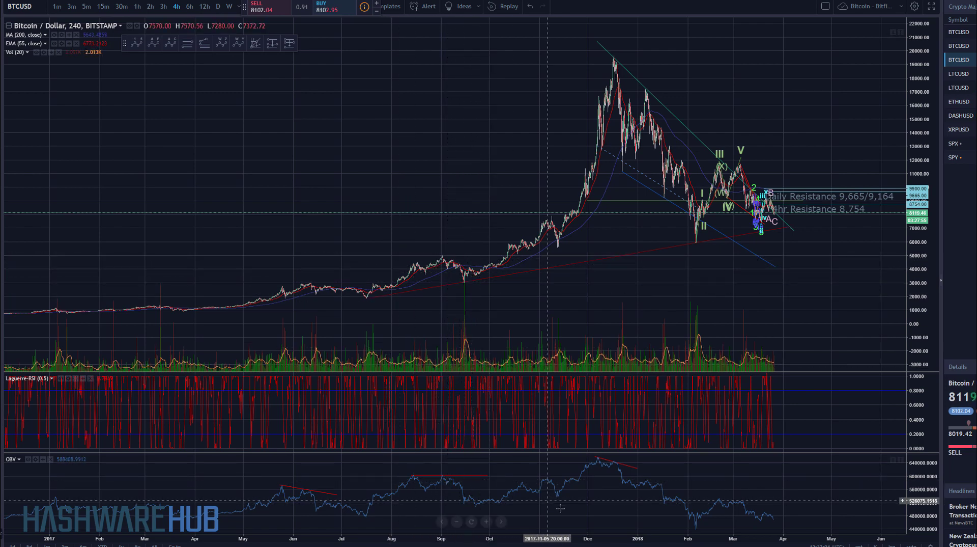
{"action": "left_click_drag", "start_coordinate": [589, 515], "coordinate": [470, 513]}
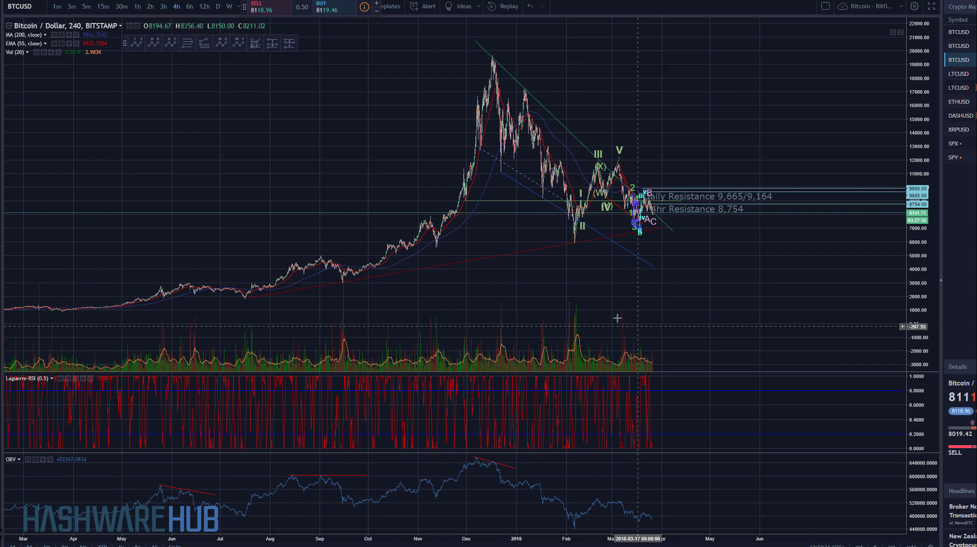
{"action": "scroll", "coordinate": [610, 309], "scroll_direction": "up", "scroll_amount": 5}
{"action": "left_click_drag", "start_coordinate": [609, 309], "coordinate": [776, 283]}
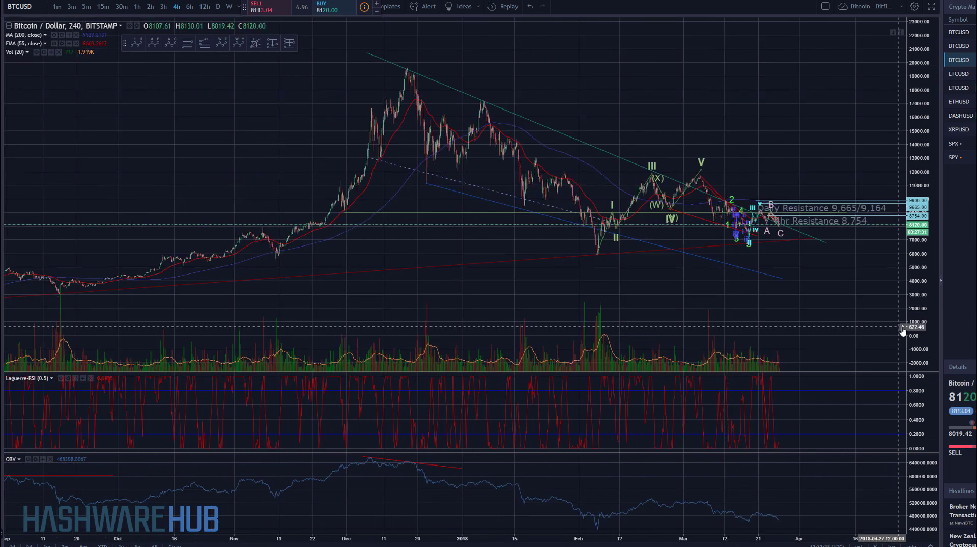
{"action": "left_click_drag", "start_coordinate": [926, 228], "coordinate": [926, 239]}
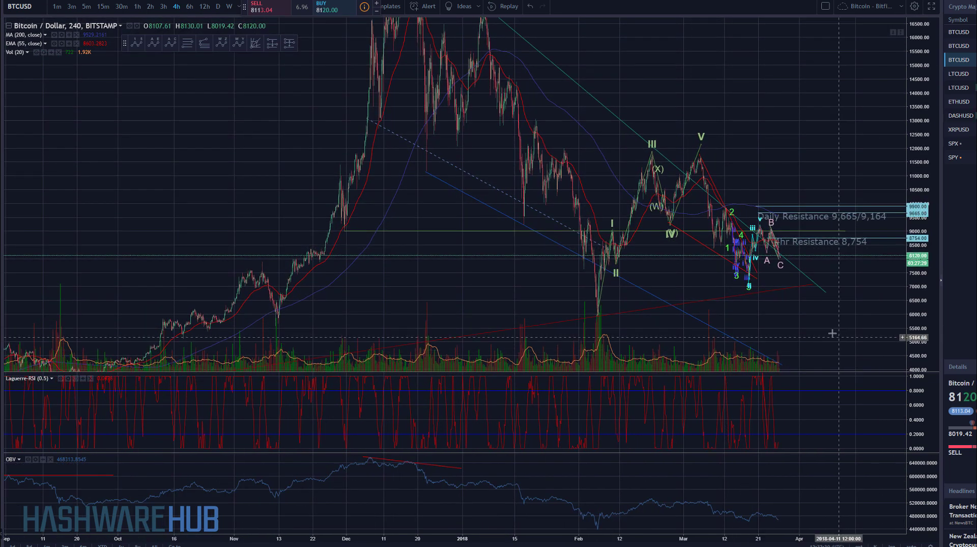
{"action": "left_click_drag", "start_coordinate": [838, 338], "coordinate": [722, 282]}
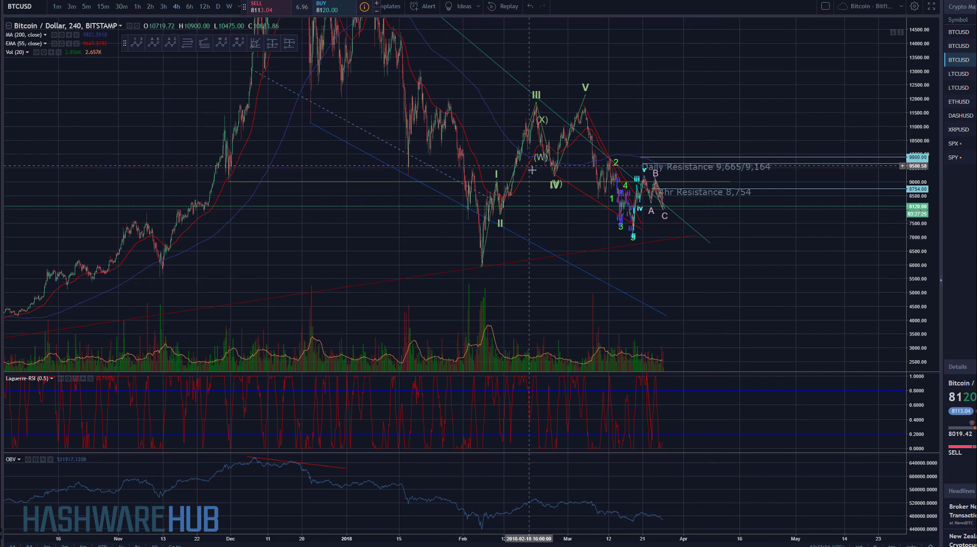
{"action": "left_click", "coordinate": [585, 182]}
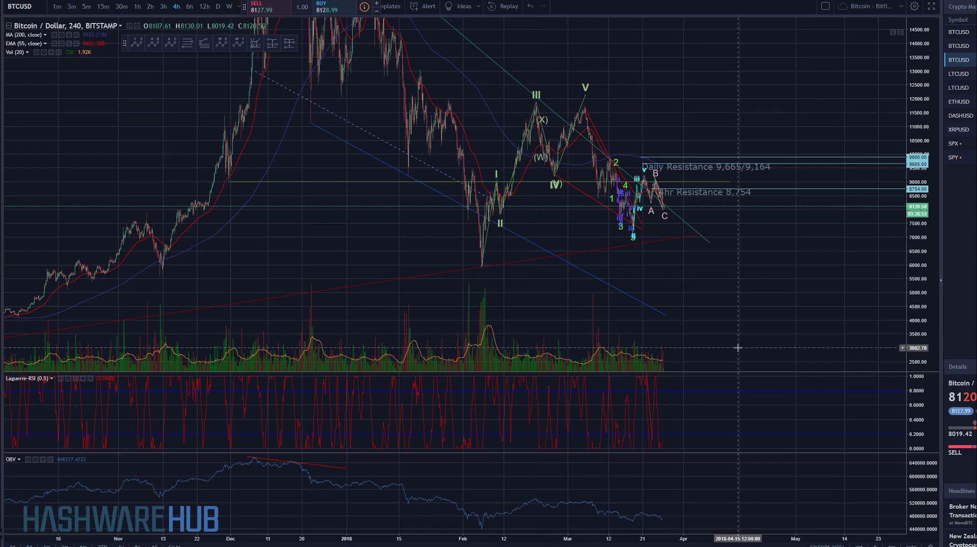
{"action": "left_click_drag", "start_coordinate": [768, 323], "coordinate": [791, 322]}
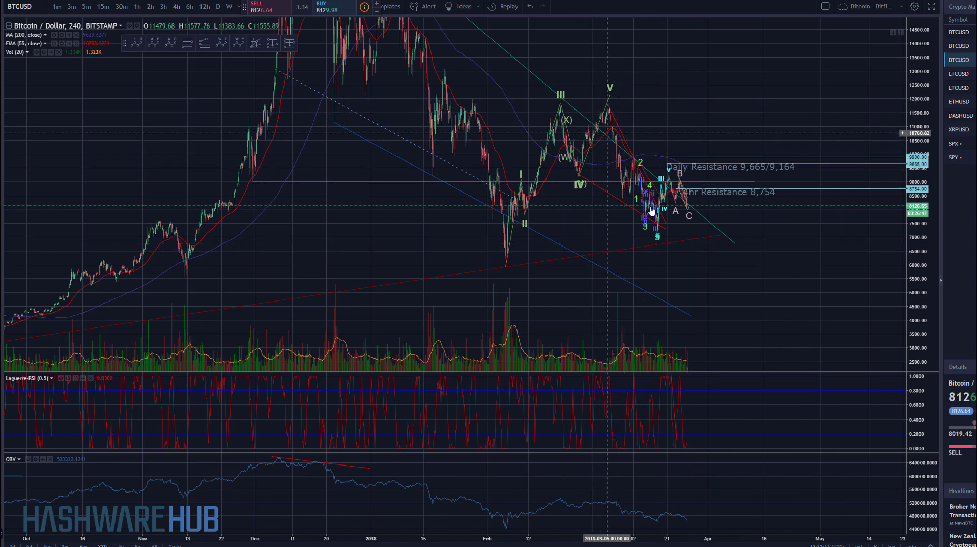
{"action": "left_click_drag", "start_coordinate": [792, 326], "coordinate": [789, 331]}
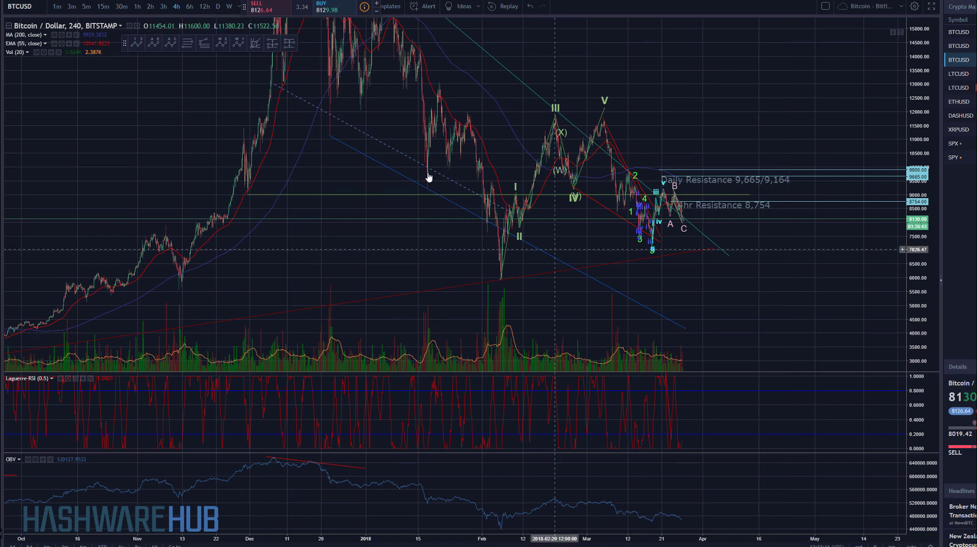
Switch the chart to the 1-hour interval and focus on the March decline, the five-wave rebound and the A-B-C correction
{"action": "left_click", "coordinate": [138, 7]}
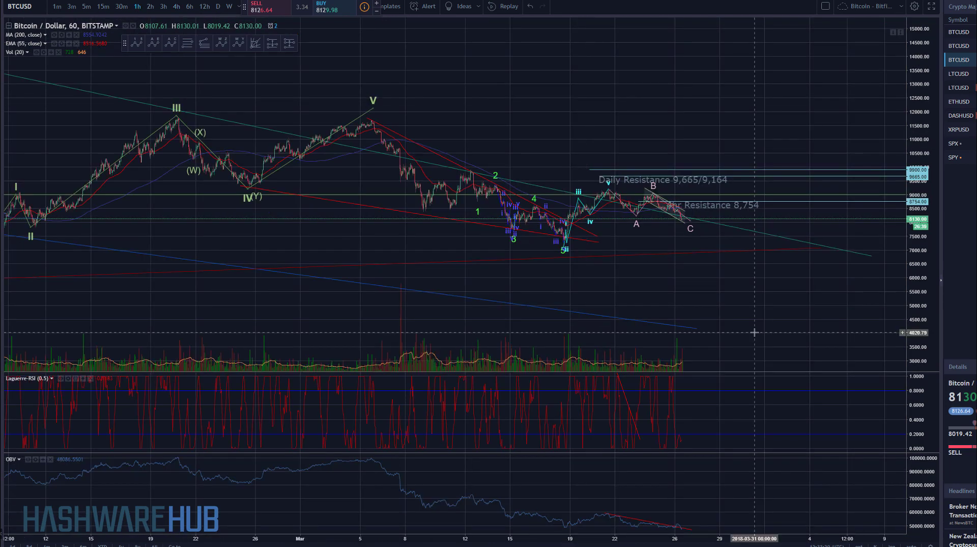
{"action": "scroll", "coordinate": [754, 332], "scroll_direction": "down", "scroll_amount": 5}
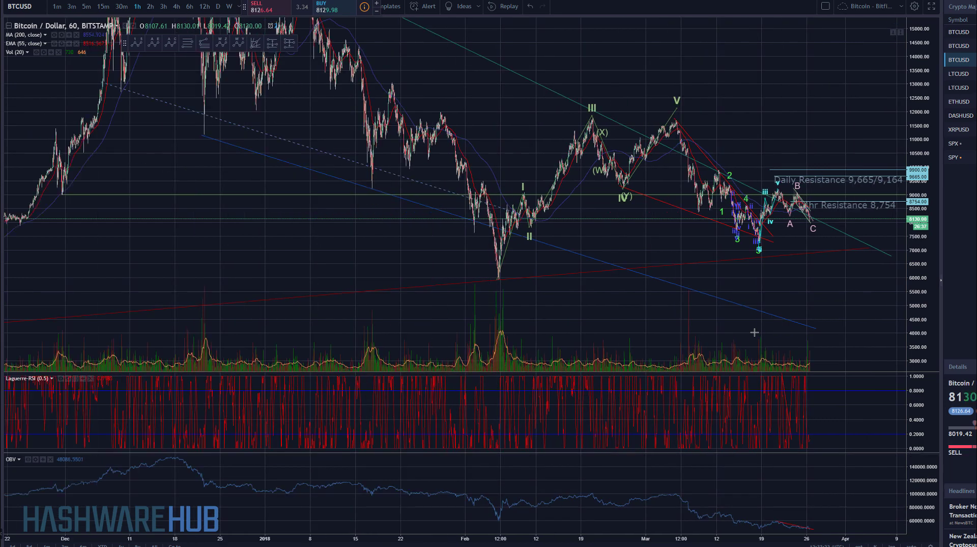
{"action": "scroll", "coordinate": [755, 332], "scroll_direction": "up", "scroll_amount": 1}
{"action": "scroll", "coordinate": [754, 332], "scroll_direction": "up", "scroll_amount": 1}
{"action": "scroll", "coordinate": [755, 332], "scroll_direction": "up", "scroll_amount": 1}
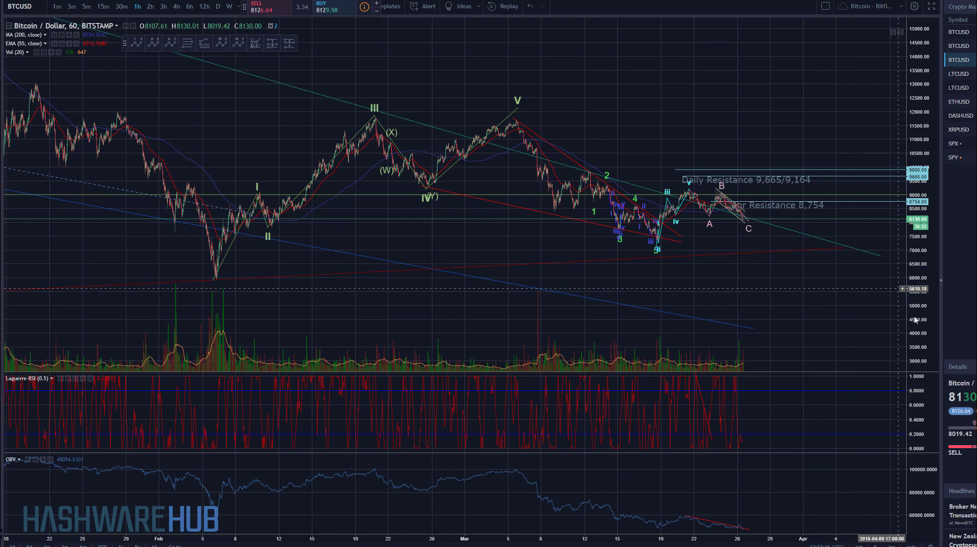
{"action": "scroll", "coordinate": [904, 301], "scroll_direction": "up", "scroll_amount": 4}
{"action": "scroll", "coordinate": [722, 274], "scroll_direction": "up", "scroll_amount": 1}
{"action": "scroll", "coordinate": [700, 322], "scroll_direction": "up", "scroll_amount": 3}
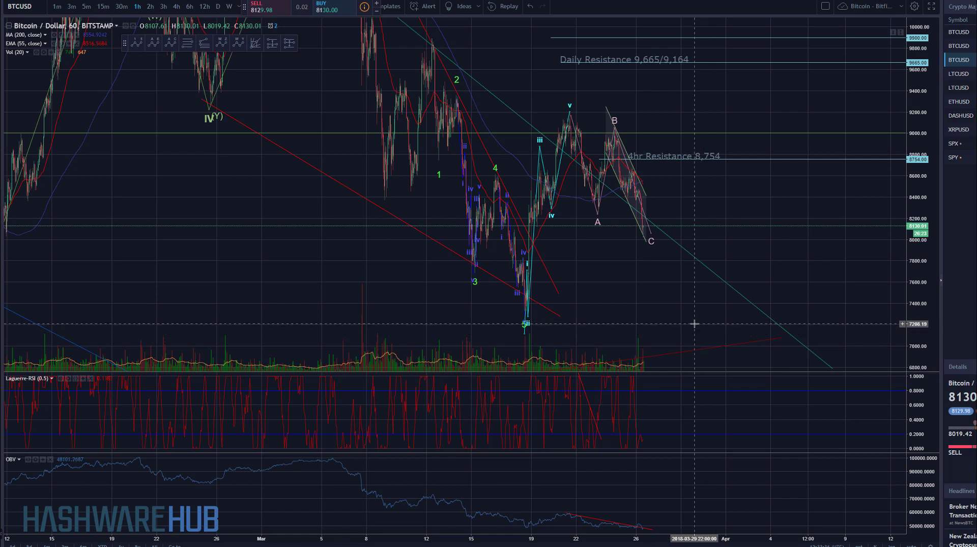
{"action": "scroll", "coordinate": [641, 268], "scroll_direction": "up", "scroll_amount": 2}
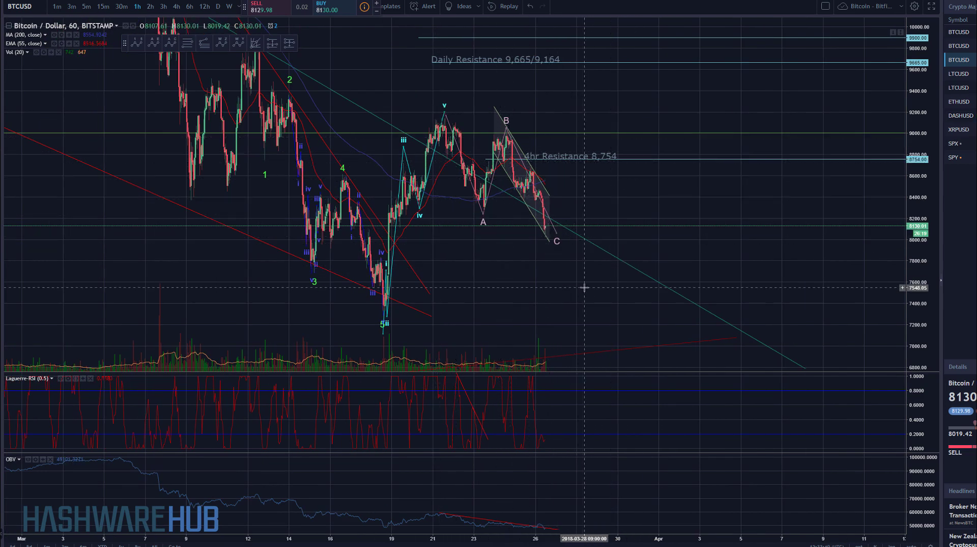
{"action": "left_click_drag", "start_coordinate": [584, 288], "coordinate": [656, 328]}
{"action": "left_click_drag", "start_coordinate": [920, 329], "coordinate": [920, 319]}
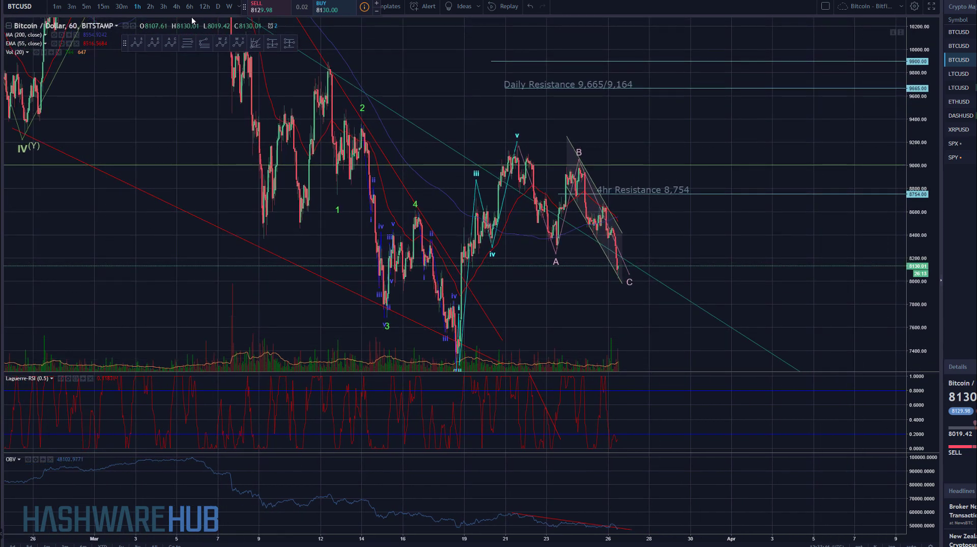
Draw a trend-based Fib extension from wave B's high at about 9,027 down to about 8,369, anchored back up at about 8,680
{"action": "left_click", "coordinate": [204, 43]}
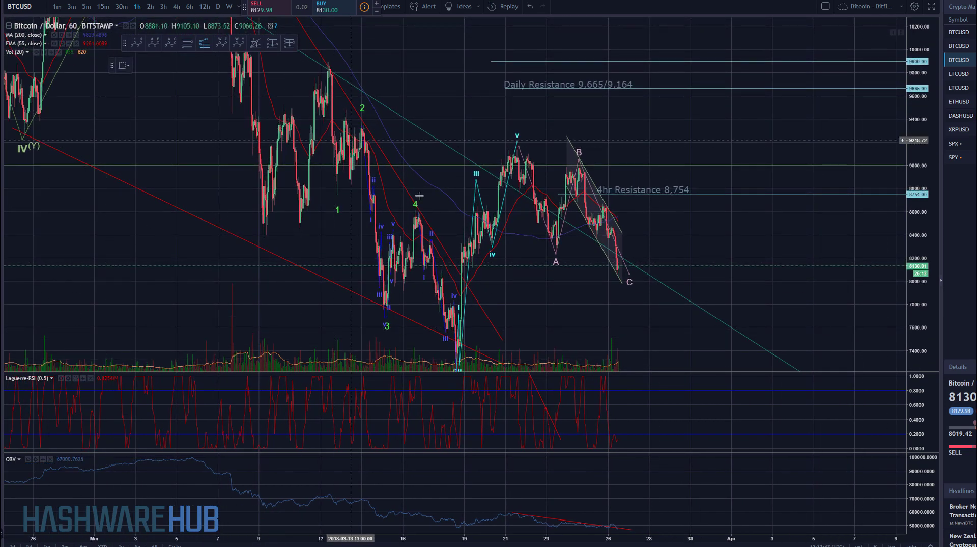
{"action": "left_click", "coordinate": [582, 162]}
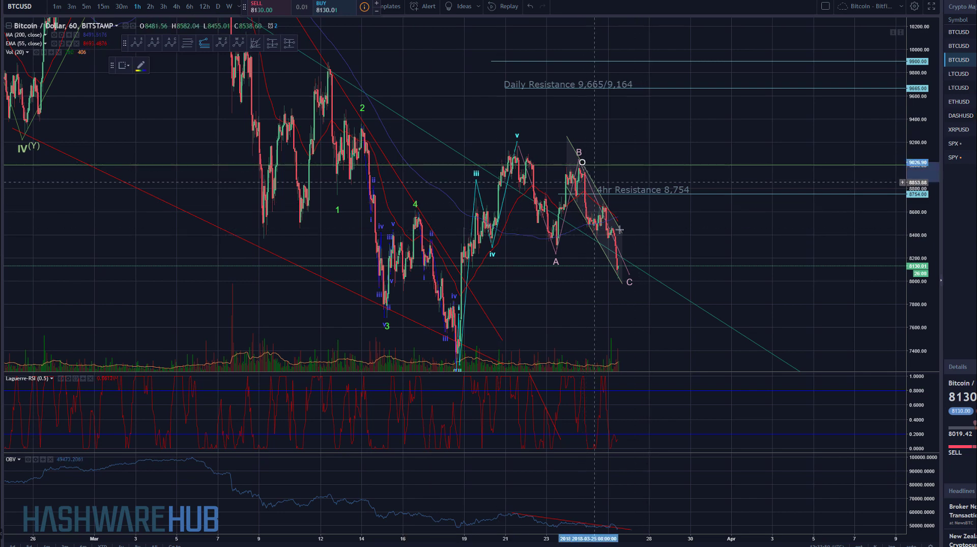
{"action": "left_click", "coordinate": [598, 237]}
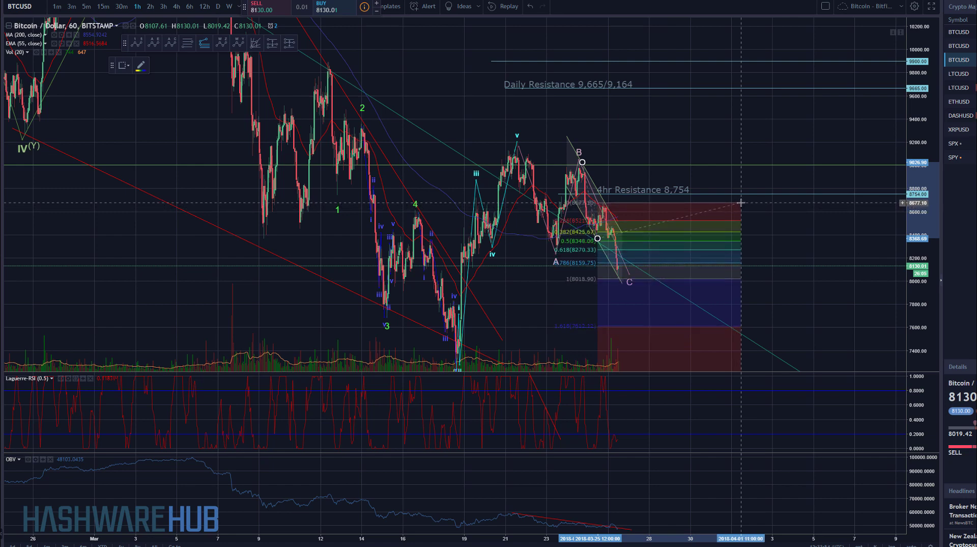
{"action": "left_click", "coordinate": [740, 203]}
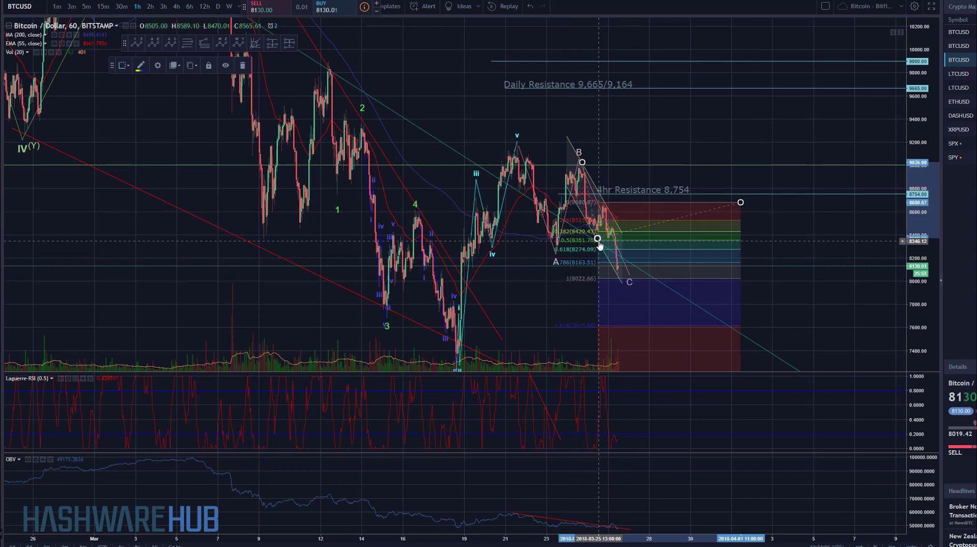
{"action": "left_click_drag", "start_coordinate": [774, 292], "coordinate": [760, 270]}
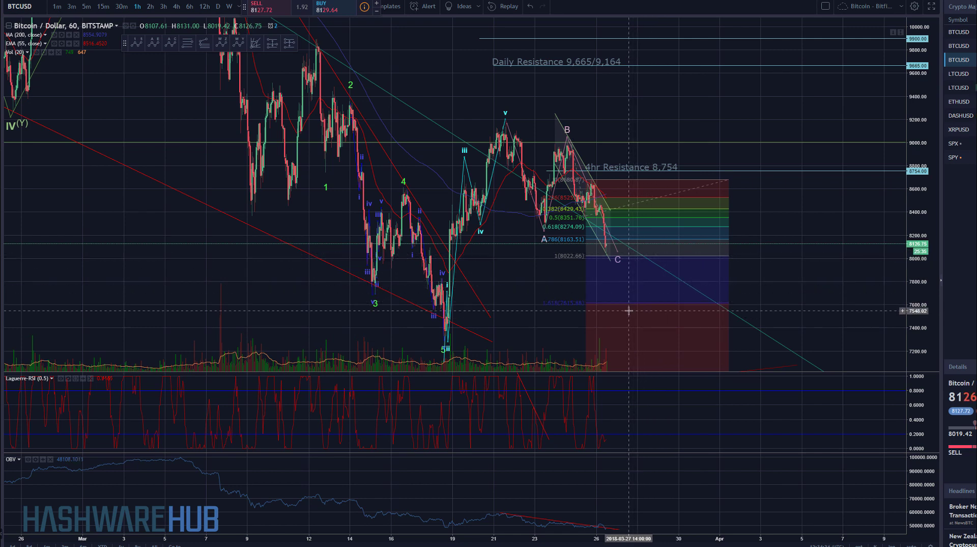
{"action": "left_click", "coordinate": [729, 181]}
{"action": "left_click_drag", "start_coordinate": [729, 180], "coordinate": [727, 181]}
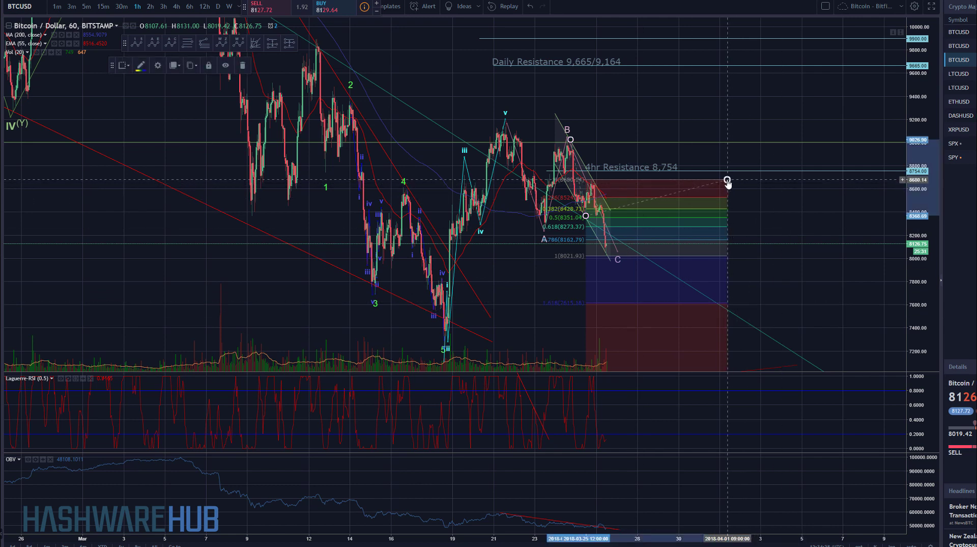
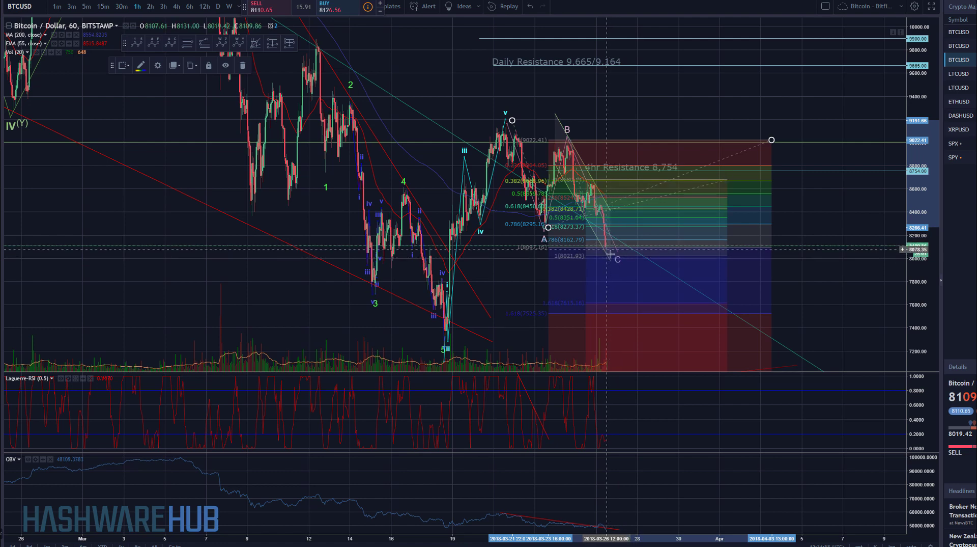
Delete both overlapping Fib extensions covering the A-B-C correction
{"action": "scroll", "coordinate": [609, 257], "scroll_direction": "up", "scroll_amount": 3}
{"action": "mouse_move", "coordinate": [827, 283]}
{"action": "left_mouse_down"}
{"action": "mouse_move", "coordinate": [866, 304]}
{"action": "mouse_move", "coordinate": [841, 227]}
{"action": "mouse_move", "coordinate": [824, 307]}
{"action": "mouse_move", "coordinate": [839, 192]}
{"action": "left_mouse_up"}
{"action": "left_click", "coordinate": [470, 241]}
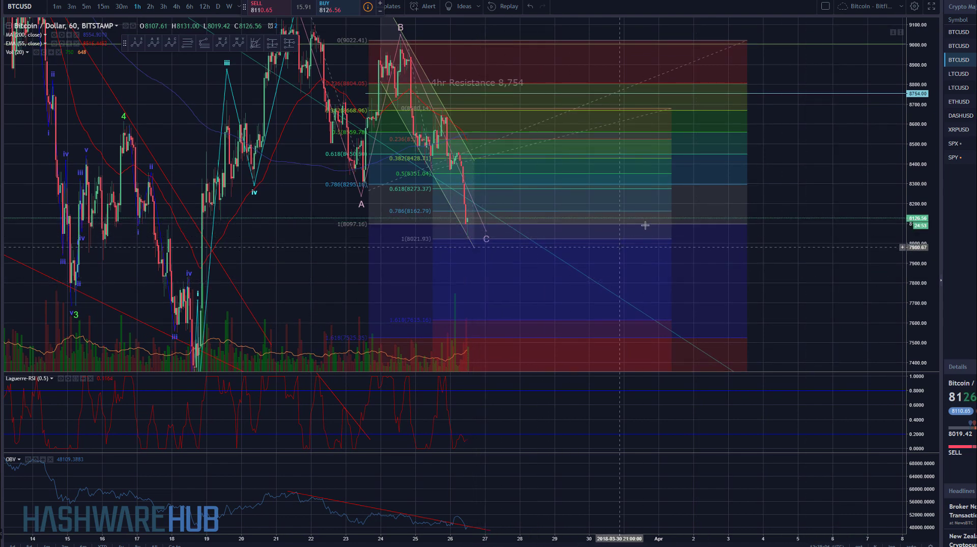
{"action": "left_click", "coordinate": [747, 41]}
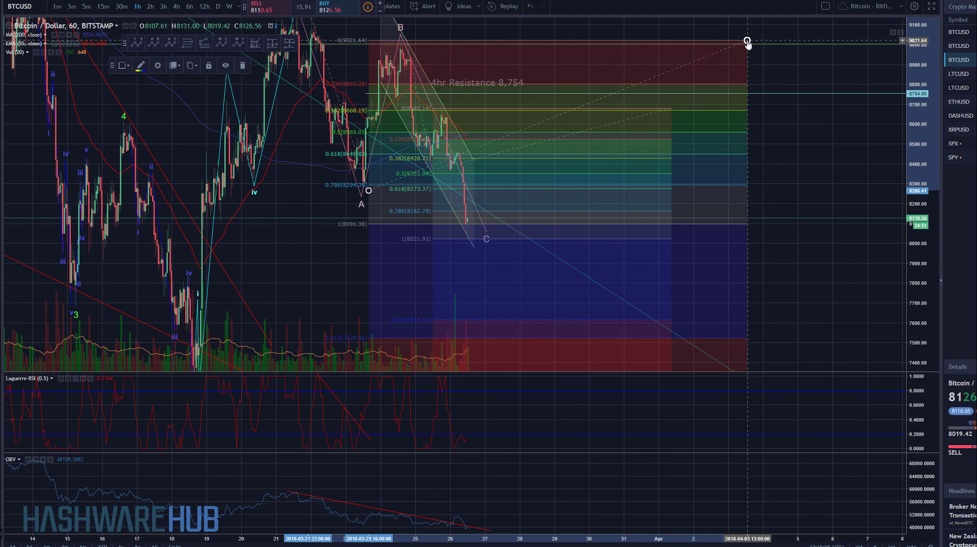
{"action": "key", "text": "Delete"}
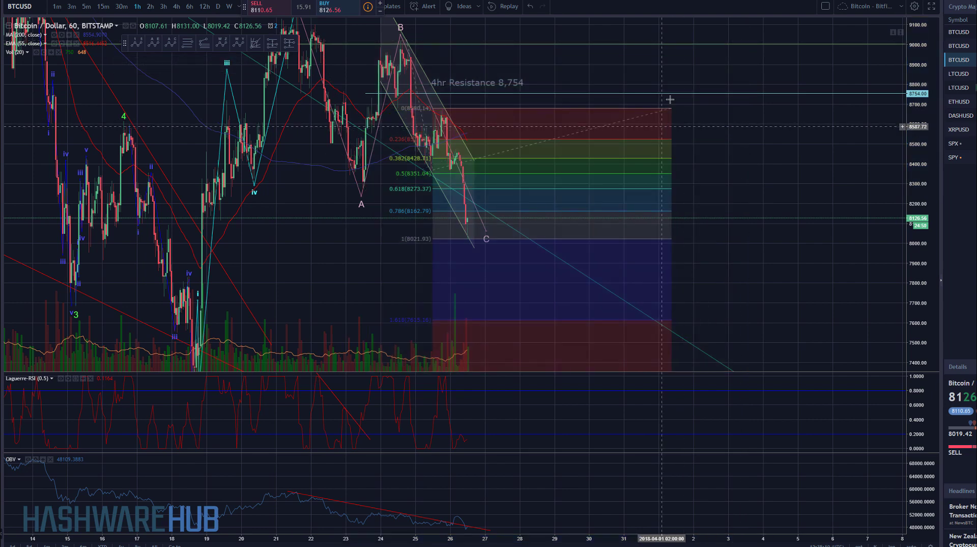
{"action": "left_click_drag", "start_coordinate": [671, 108], "coordinate": [670, 111]}
{"action": "key", "text": "Delete"}
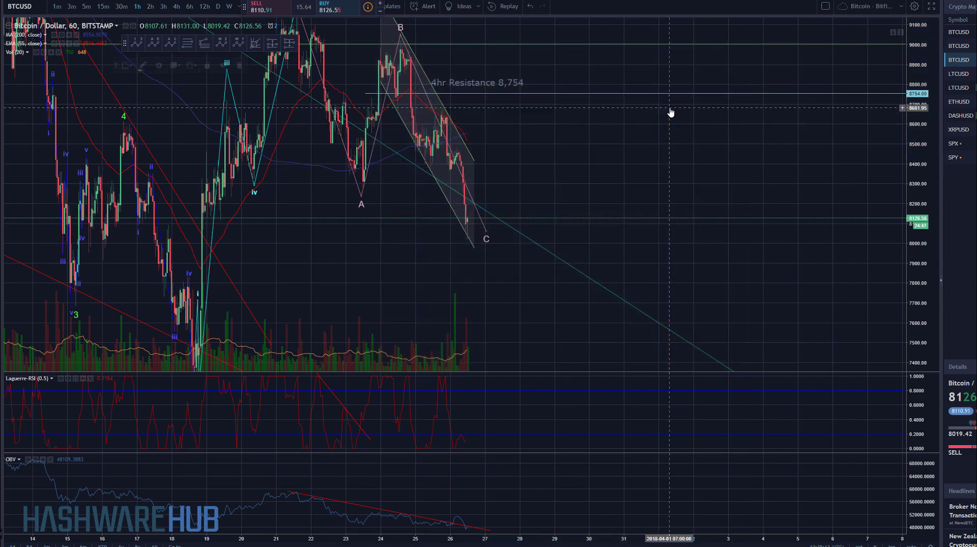
Examine where wave C ends relative to the descending channel, the long green trendline and the 4-hour resistance at 8,754
{"action": "scroll", "coordinate": [670, 112], "scroll_direction": "down", "scroll_amount": 1}
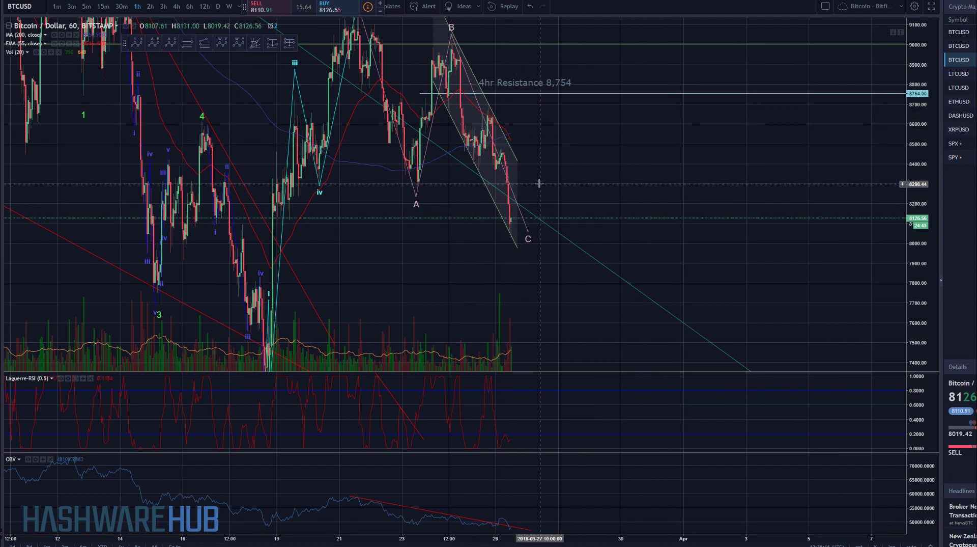
{"action": "left_click_drag", "start_coordinate": [567, 304], "coordinate": [526, 262]}
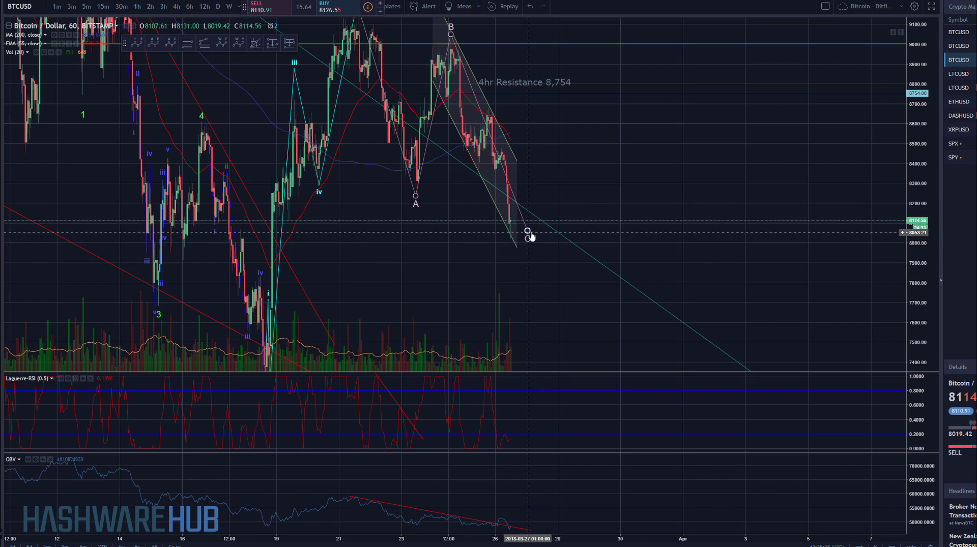
{"action": "left_click_drag", "start_coordinate": [630, 180], "coordinate": [632, 212]}
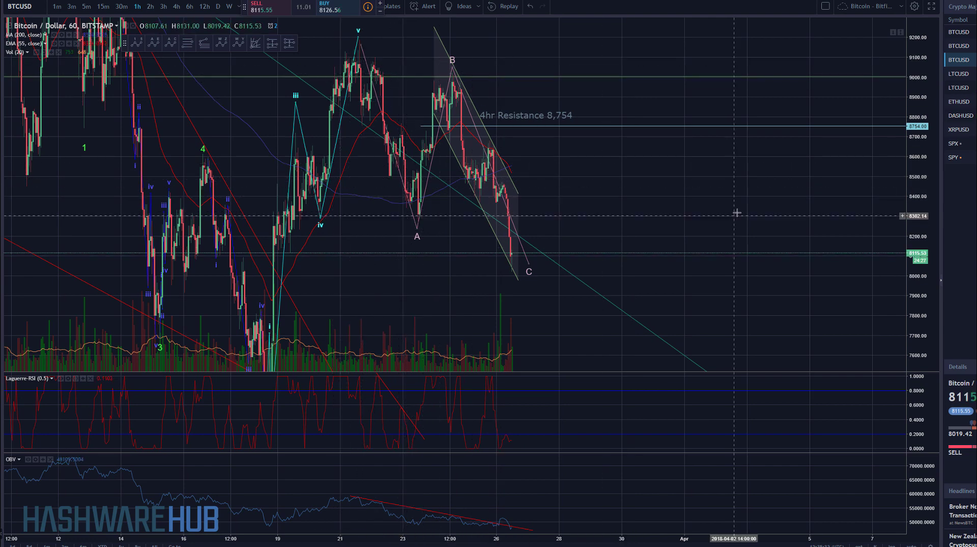
{"action": "left_click_drag", "start_coordinate": [737, 213], "coordinate": [745, 199]}
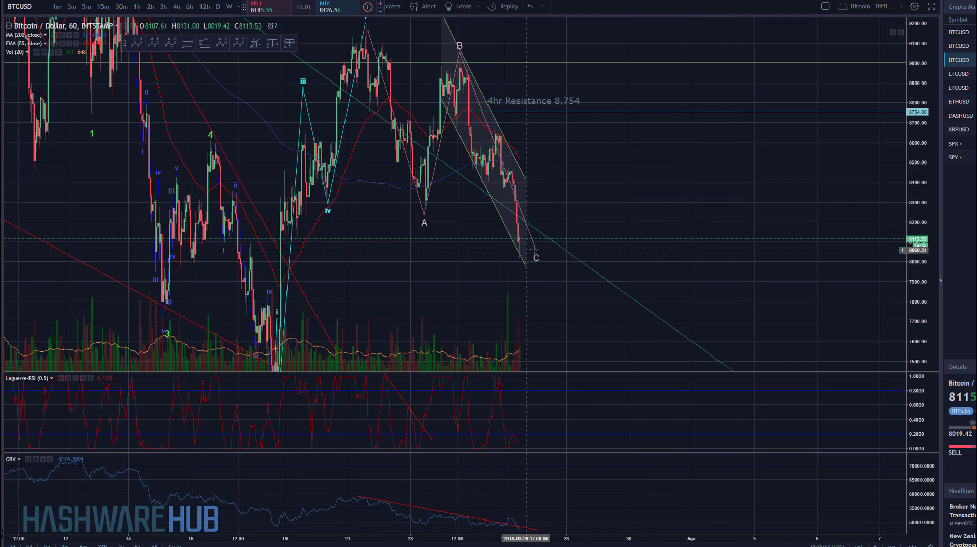
{"action": "left_click_drag", "start_coordinate": [568, 317], "coordinate": [569, 275]}
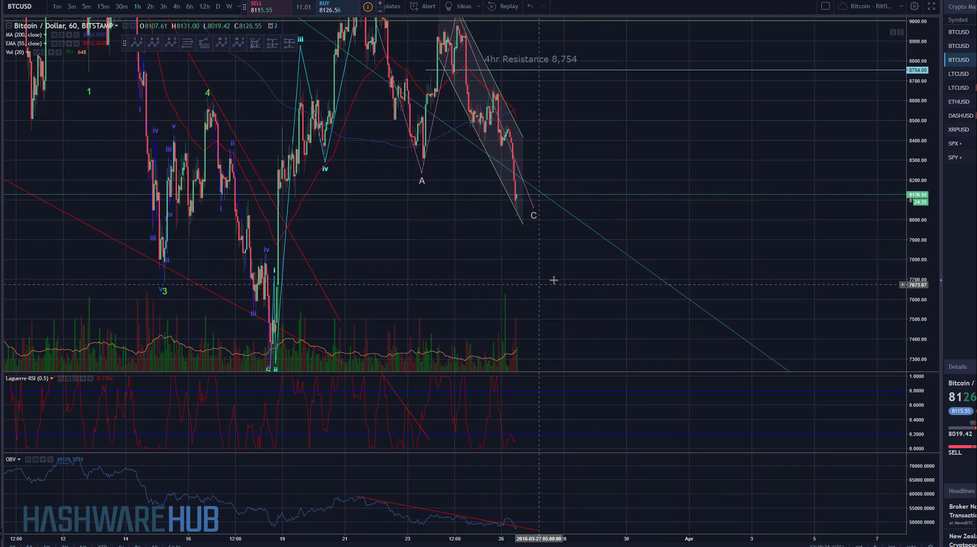
{"action": "left_click_drag", "start_coordinate": [541, 282], "coordinate": [541, 303]}
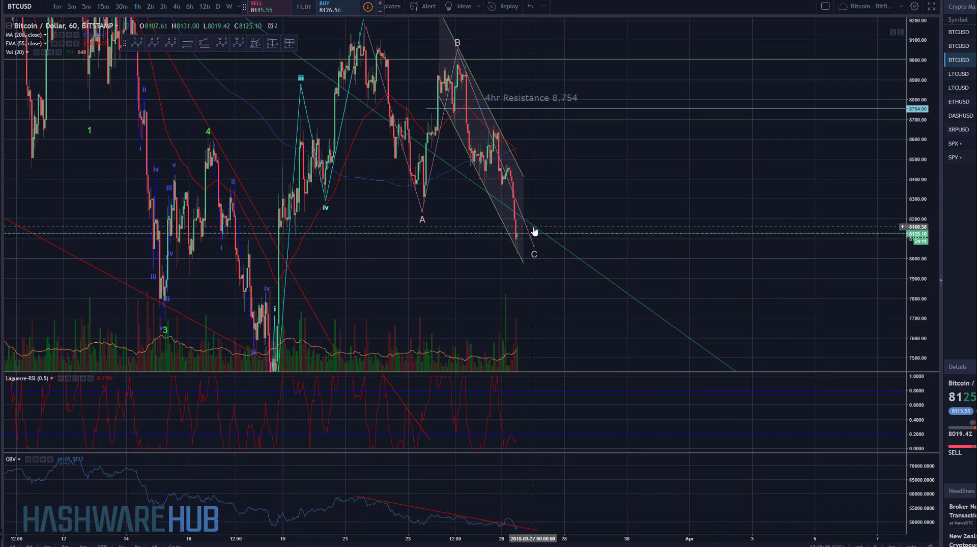
{"action": "scroll", "coordinate": [535, 230], "scroll_direction": "down", "scroll_amount": 1}
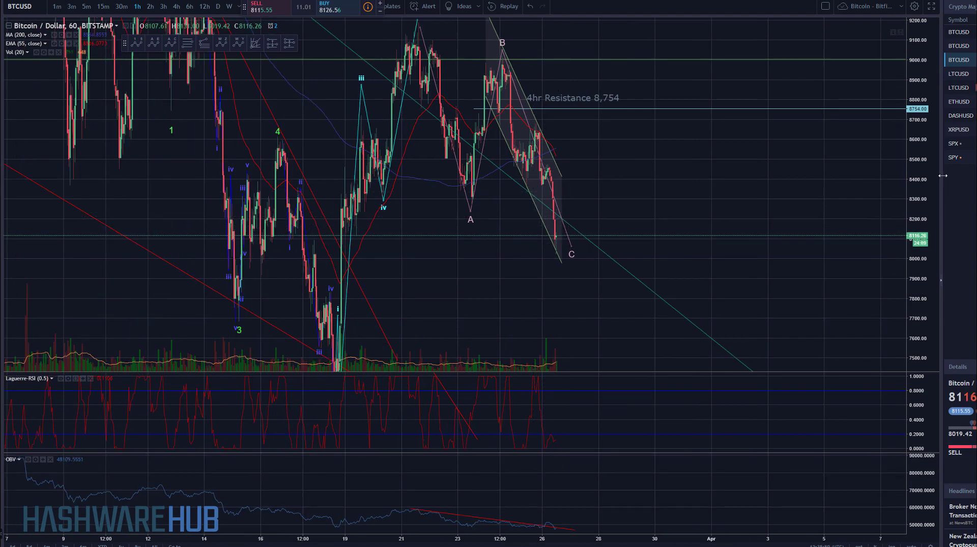
Examine the A-B-C correction against the daily resistance levels, the 4-hour resistance at 8,754 and the long descending green trendline
{"action": "left_click_drag", "start_coordinate": [916, 189], "coordinate": [917, 229]}
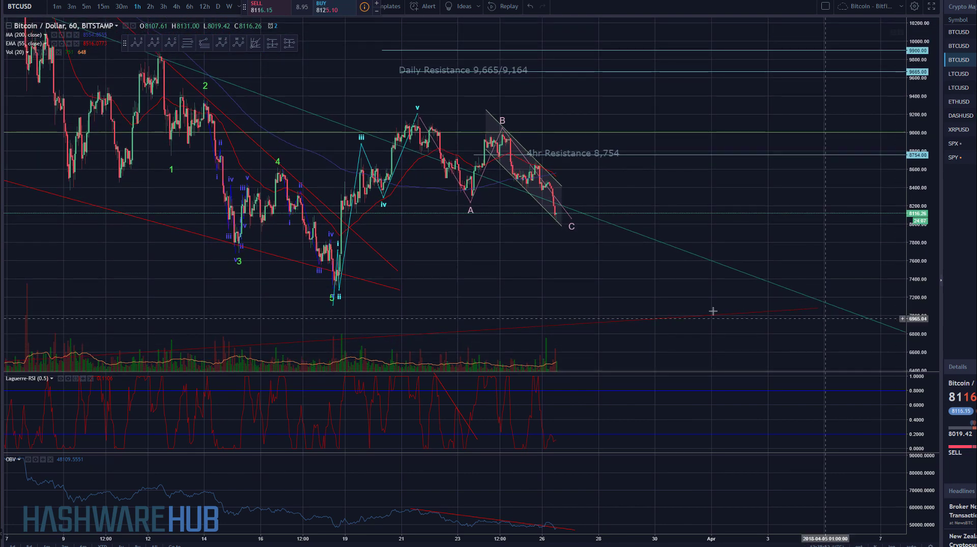
{"action": "left_click_drag", "start_coordinate": [579, 285], "coordinate": [584, 292]}
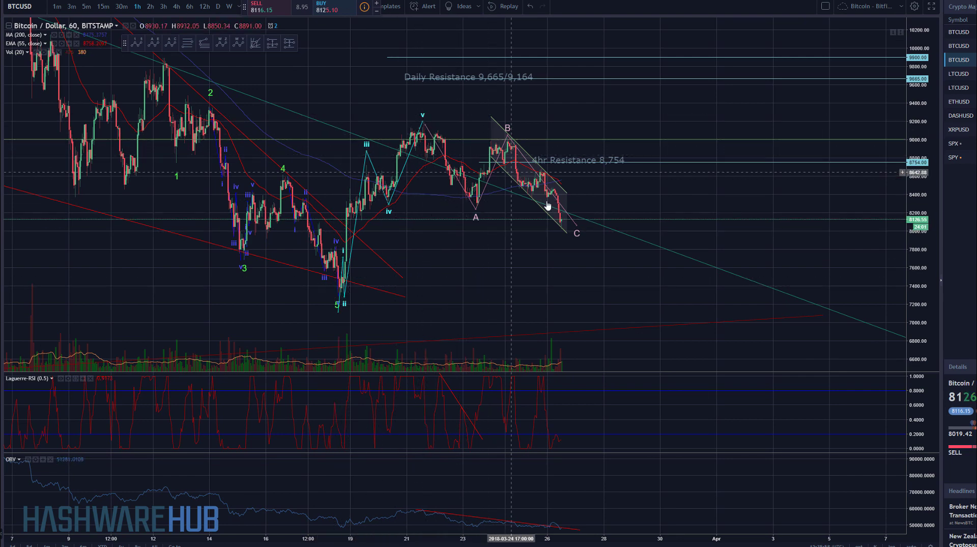
{"action": "left_click_drag", "start_coordinate": [603, 285], "coordinate": [482, 315]}
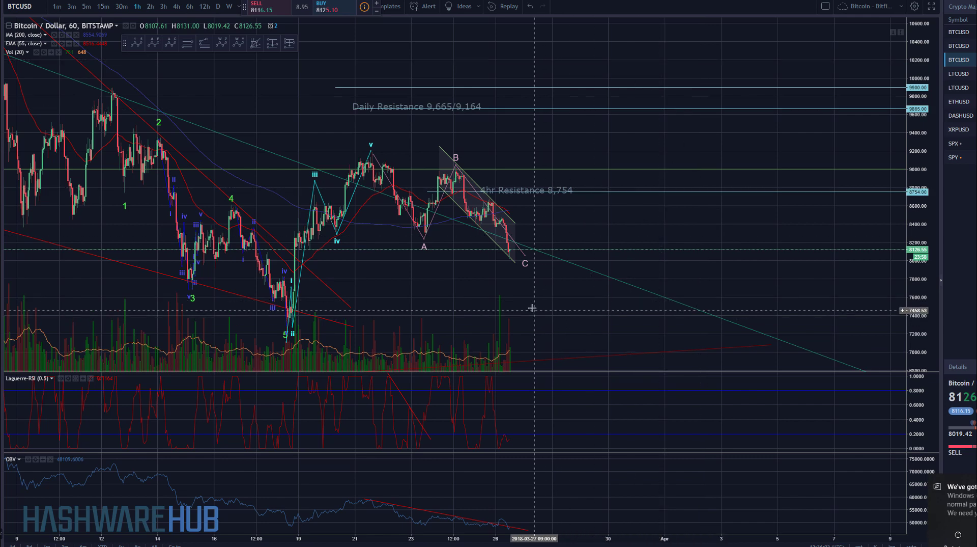
{"action": "left_click_drag", "start_coordinate": [532, 306], "coordinate": [539, 293]}
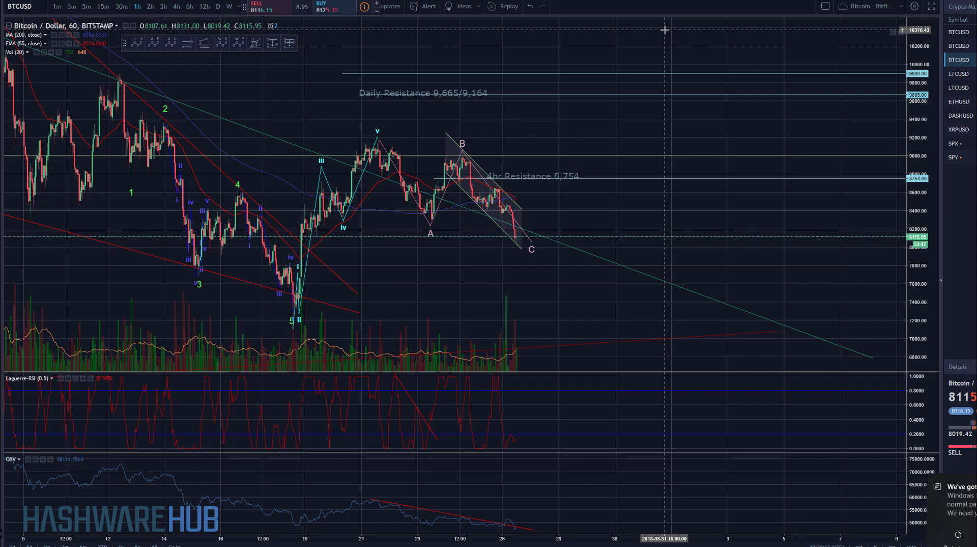
{"action": "left_click_drag", "start_coordinate": [600, 290], "coordinate": [599, 270]}
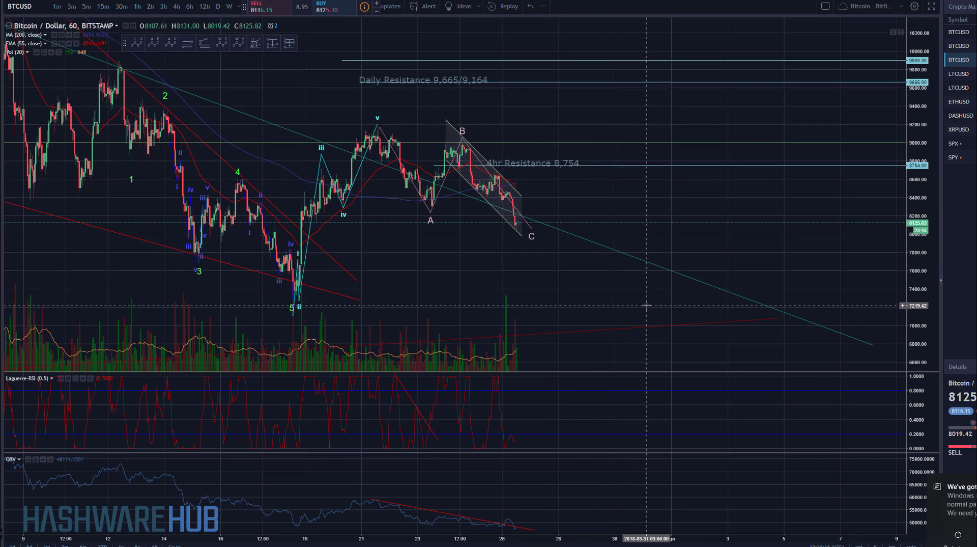
{"action": "left_click_drag", "start_coordinate": [571, 295], "coordinate": [594, 303]}
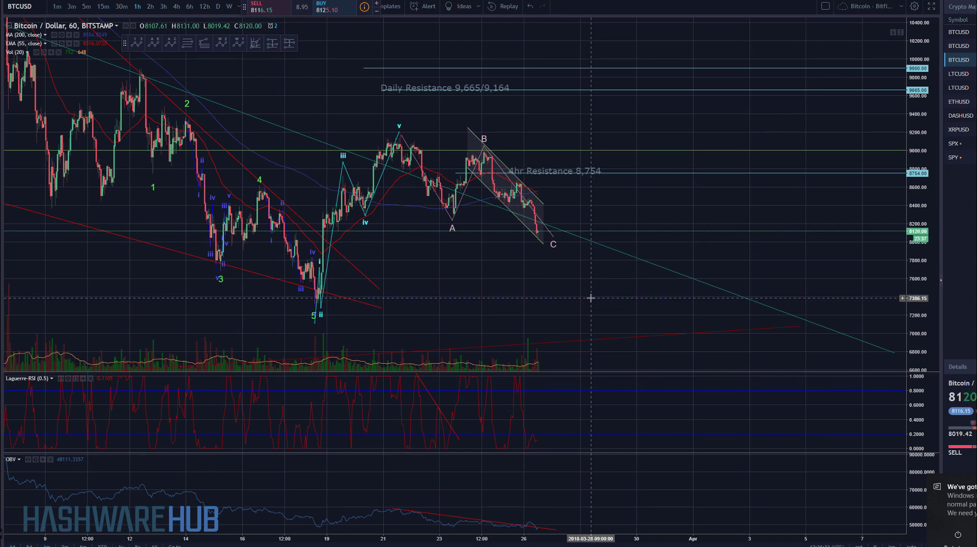
{"action": "scroll", "coordinate": [590, 297], "scroll_direction": "down", "scroll_amount": 3}
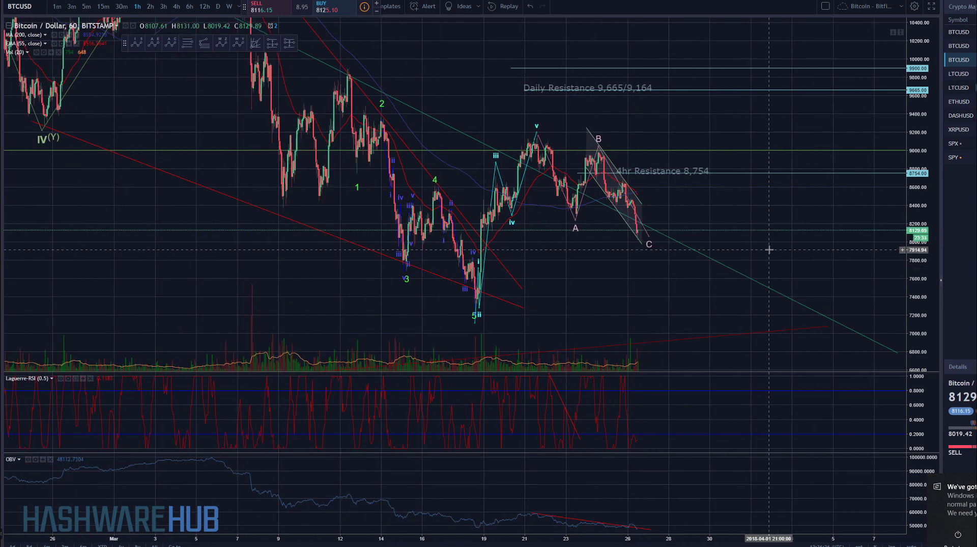
{"action": "scroll", "coordinate": [612, 308], "scroll_direction": "up", "scroll_amount": 4}
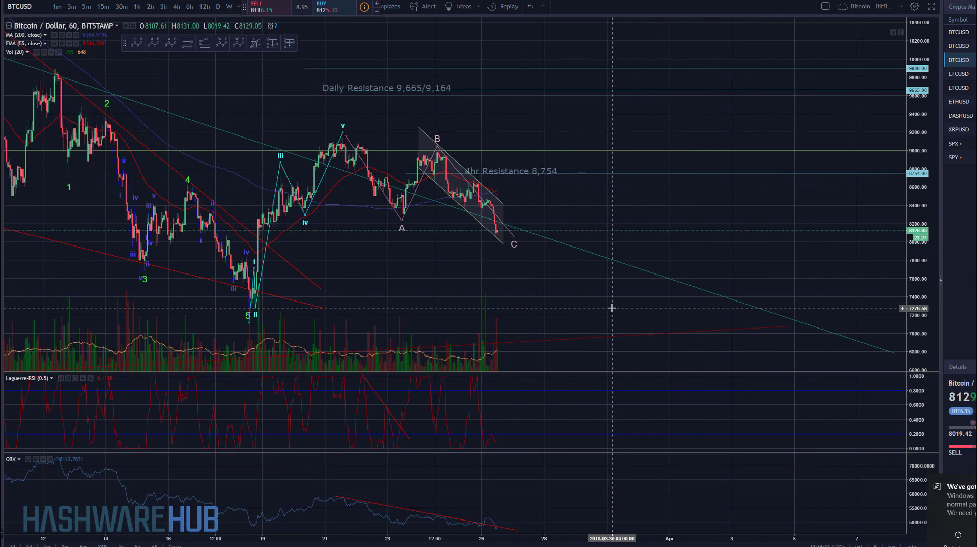
{"action": "scroll", "coordinate": [612, 308], "scroll_direction": "down", "scroll_amount": 3}
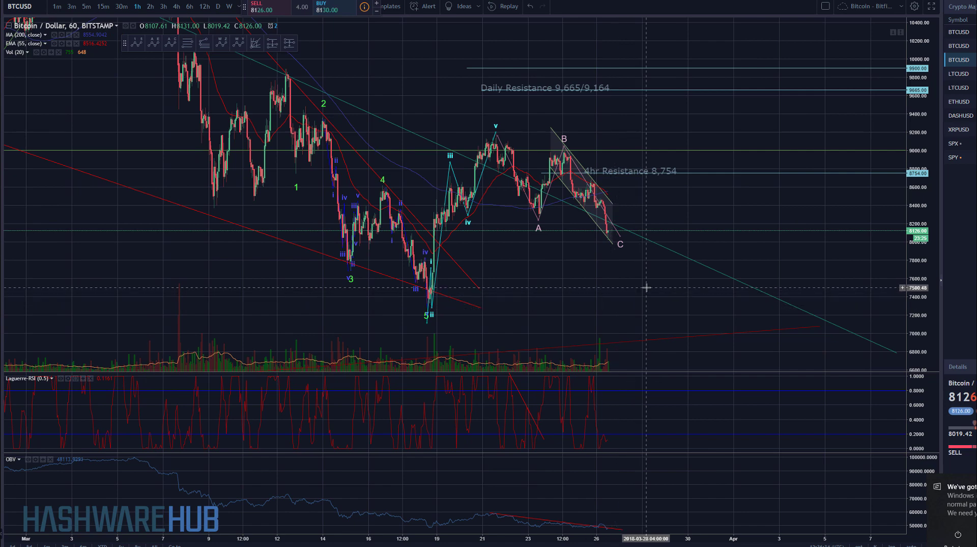
{"action": "scroll", "coordinate": [592, 296], "scroll_direction": "up", "scroll_amount": 4}
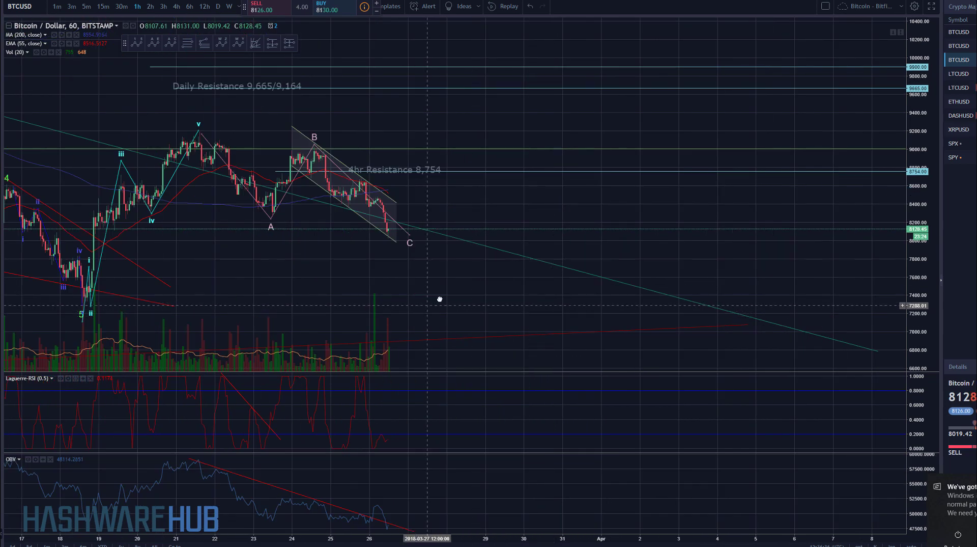
Examine wave C inside its descending channel together with the latest volume bars, Laguerre-RSI and the OBV trendline
{"action": "left_click_drag", "start_coordinate": [440, 299], "coordinate": [565, 296]}
{"action": "left_click_drag", "start_coordinate": [909, 345], "coordinate": [912, 277]}
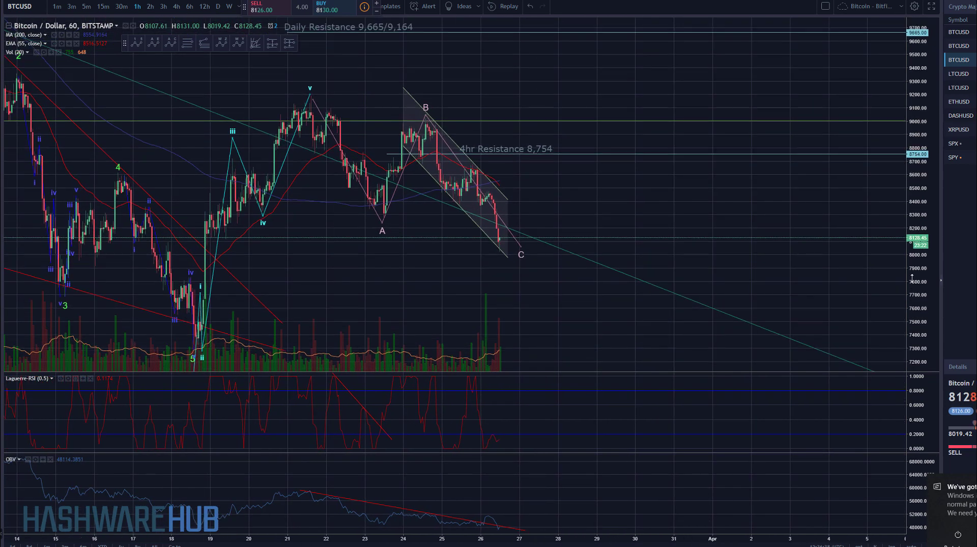
{"action": "left_click_drag", "start_coordinate": [621, 356], "coordinate": [665, 285]}
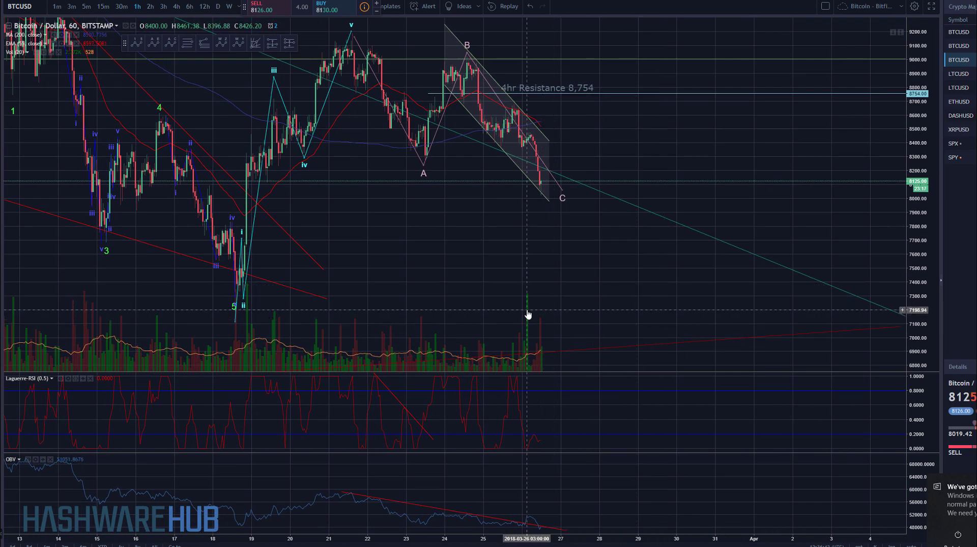
{"action": "scroll", "coordinate": [506, 155], "scroll_direction": "up", "scroll_amount": 5}
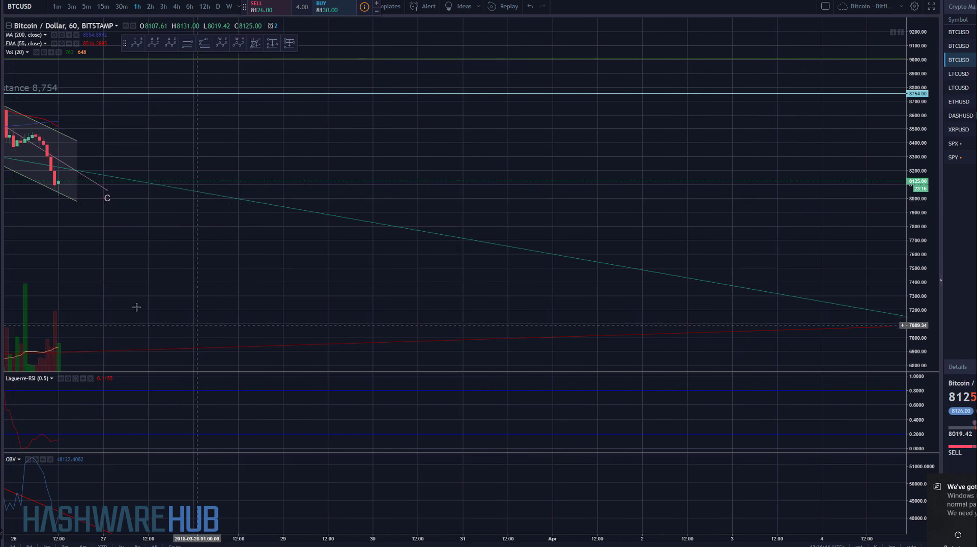
{"action": "left_click_drag", "start_coordinate": [135, 308], "coordinate": [609, 300]}
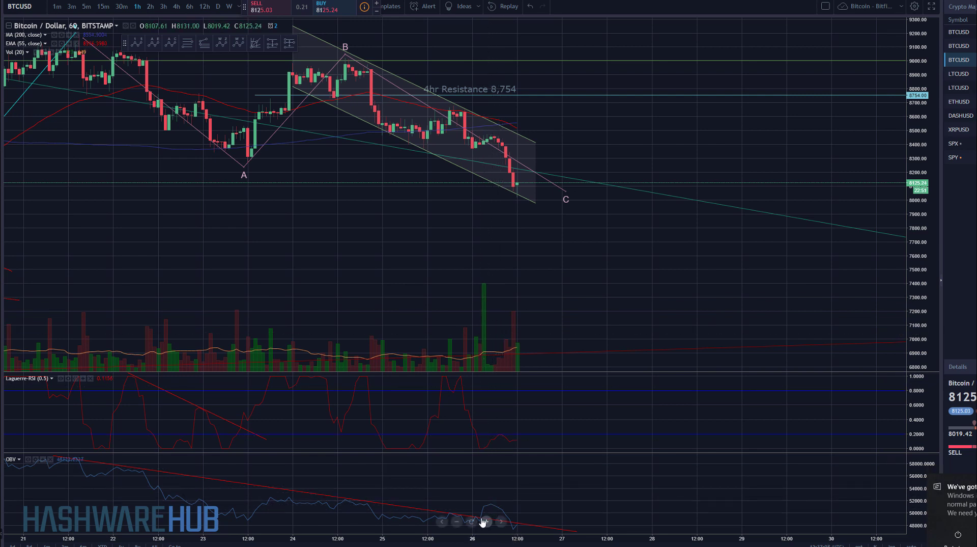
{"action": "scroll", "coordinate": [567, 484], "scroll_direction": "left", "scroll_amount": 3}
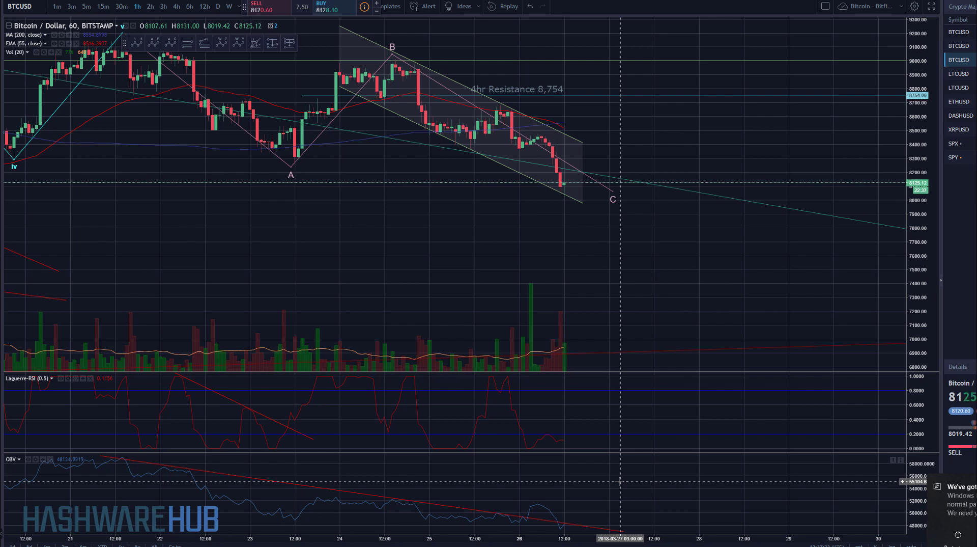
{"action": "scroll", "coordinate": [620, 481], "scroll_direction": "down", "scroll_amount": 3}
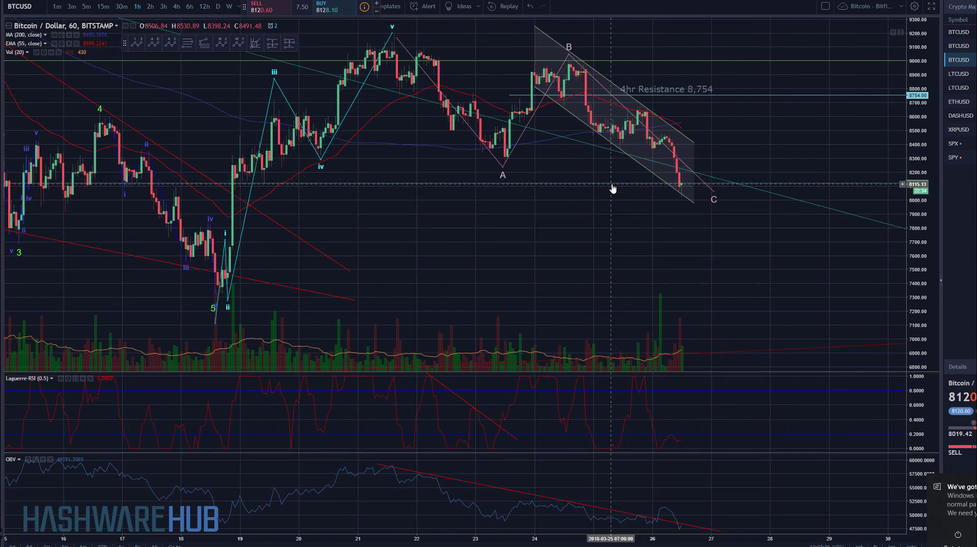
Draw a Fib retracement over the five-wave rebound, from the March 18 low at about 7,330 up to wave v's high at about 9,190
{"action": "scroll", "coordinate": [613, 192], "scroll_direction": "down", "scroll_amount": 1}
{"action": "scroll", "coordinate": [601, 252], "scroll_direction": "down", "scroll_amount": 1}
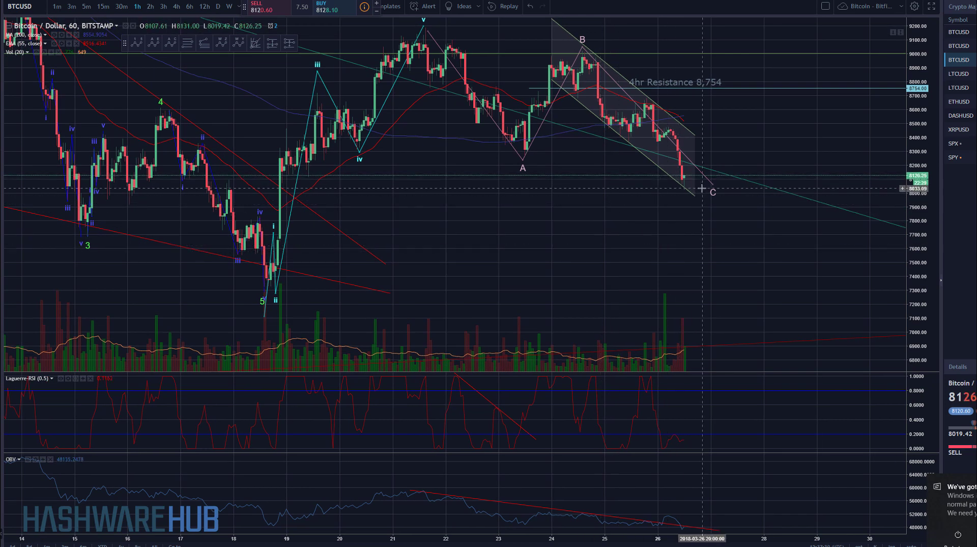
{"action": "scroll", "coordinate": [702, 189], "scroll_direction": "down", "scroll_amount": 1}
{"action": "scroll", "coordinate": [663, 255], "scroll_direction": "down", "scroll_amount": 1}
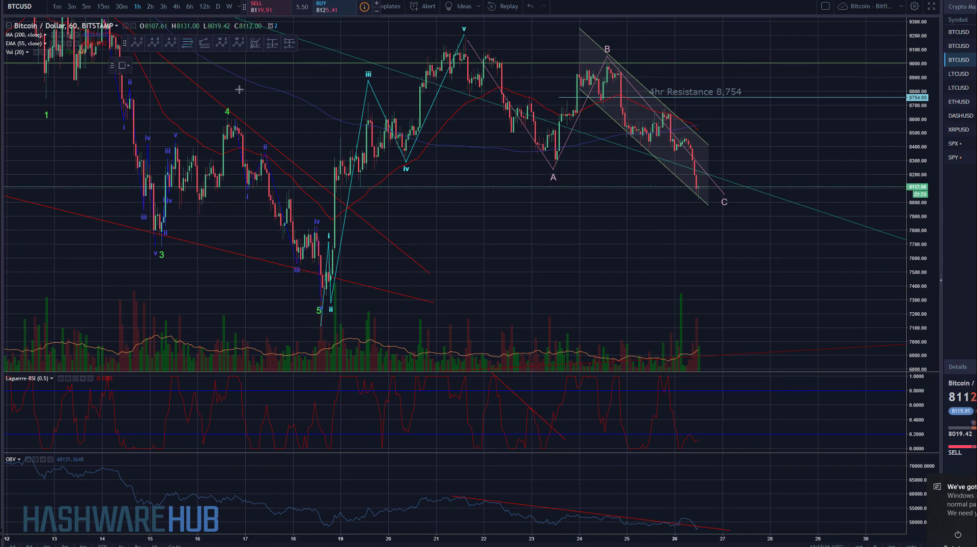
{"action": "left_click", "coordinate": [331, 295]}
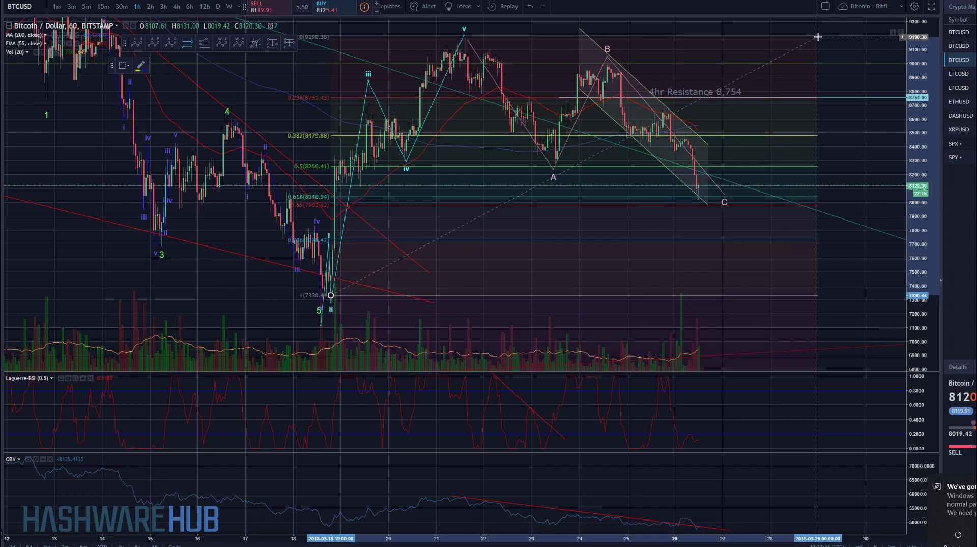
{"action": "left_click", "coordinate": [818, 36]}
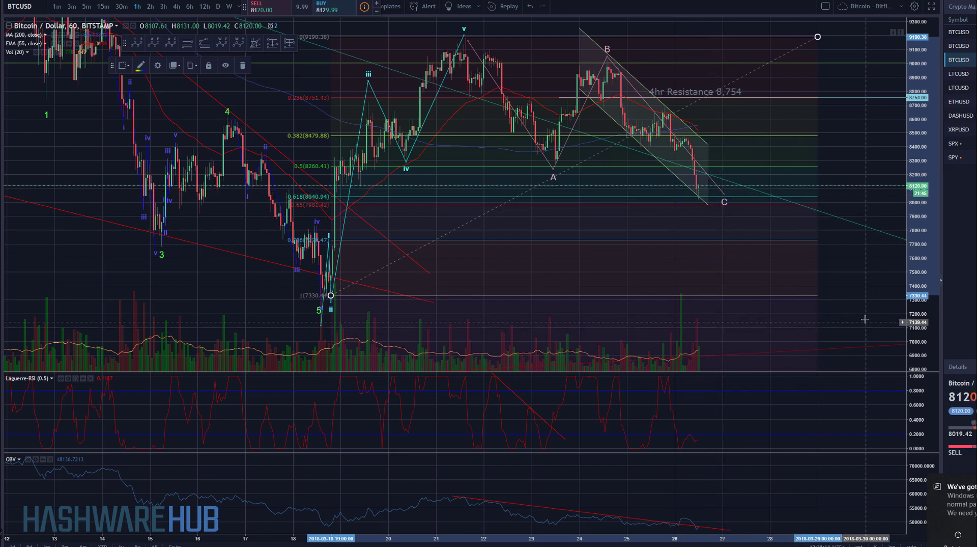
Lower the Fib retracement's upper anchor to about 9,179 and delete the retracement
{"action": "left_click_drag", "start_coordinate": [866, 320], "coordinate": [782, 303]}
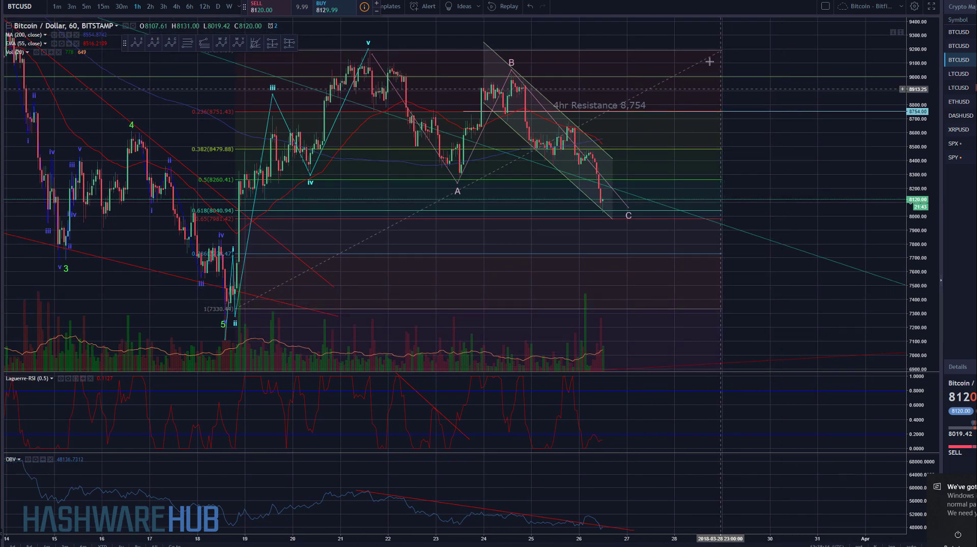
{"action": "left_click_drag", "start_coordinate": [720, 56], "coordinate": [722, 55]}
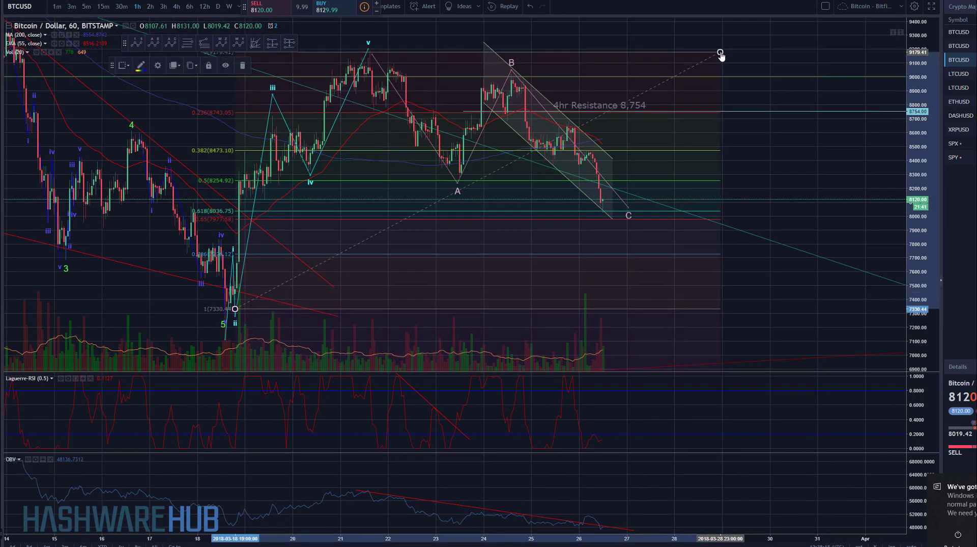
{"action": "key", "text": "Delete"}
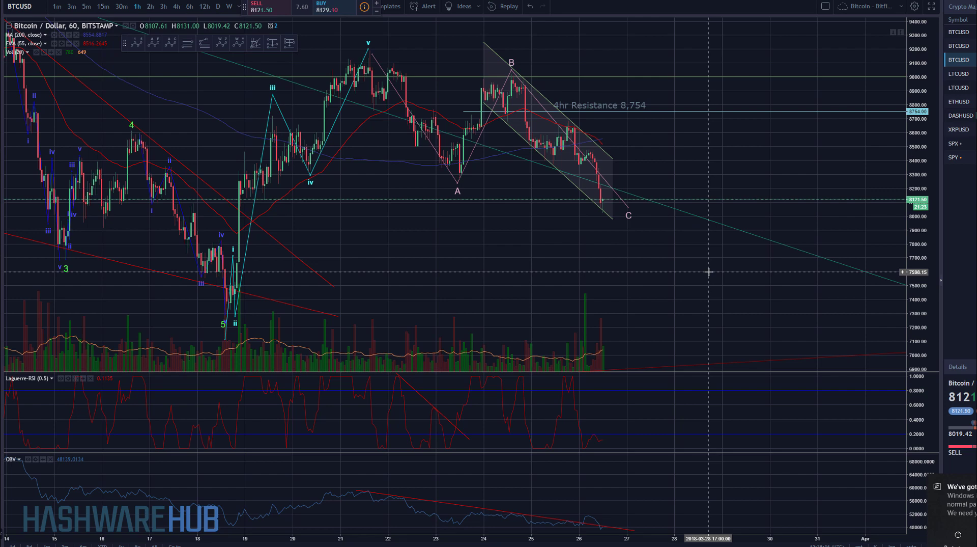
Examine the larger wave structure from the early-February low through wave V and the March decline to the current A-B-C correction
{"action": "scroll", "coordinate": [709, 272], "scroll_direction": "down", "scroll_amount": 5}
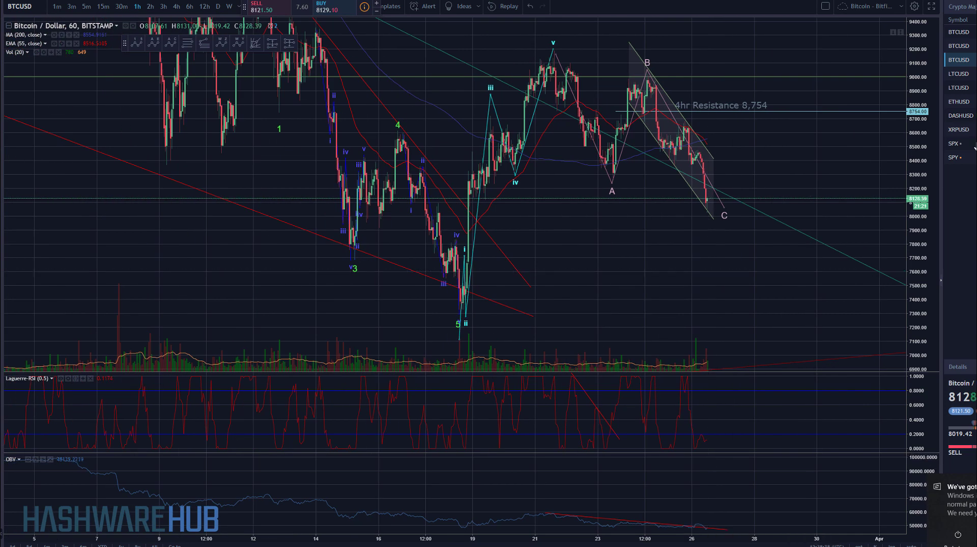
{"action": "scroll", "coordinate": [770, 205], "scroll_direction": "down", "scroll_amount": 4}
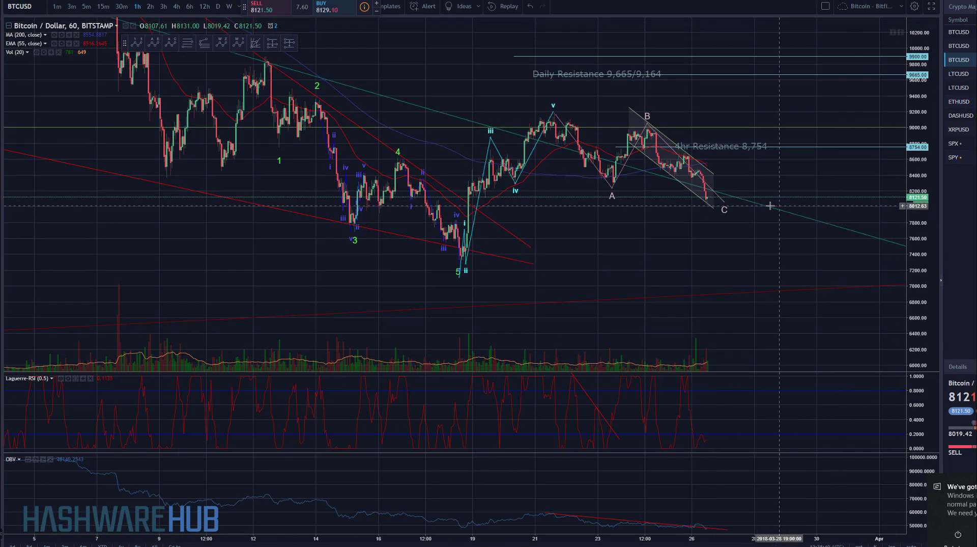
{"action": "scroll", "coordinate": [770, 205], "scroll_direction": "down", "scroll_amount": 2}
{"action": "left_click_drag", "start_coordinate": [781, 301], "coordinate": [659, 255]}
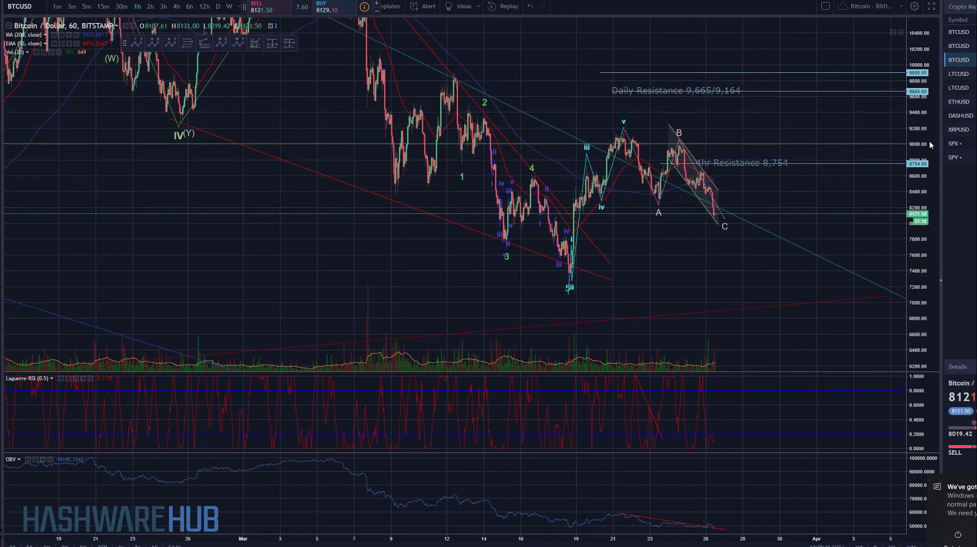
{"action": "scroll", "coordinate": [763, 255], "scroll_direction": "down", "scroll_amount": 5}
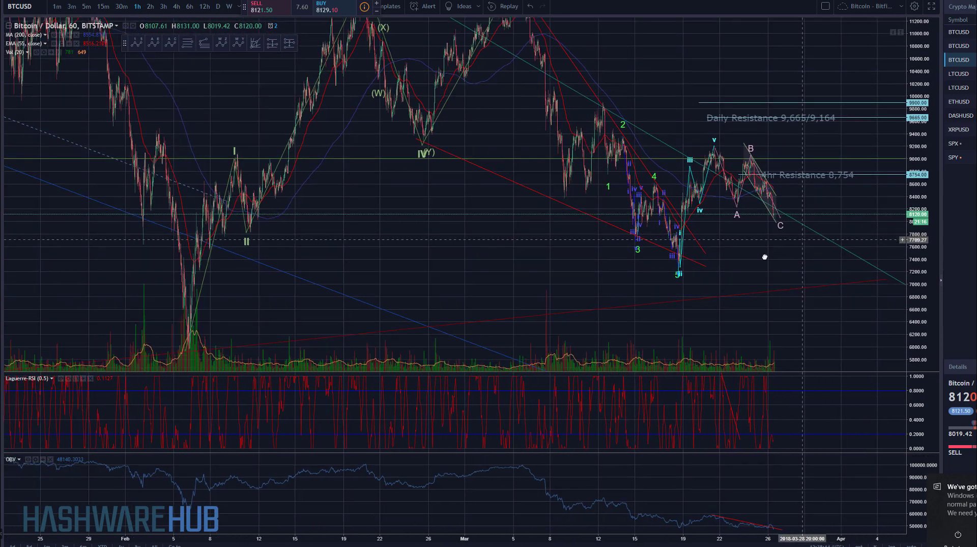
{"action": "left_click_drag", "start_coordinate": [907, 142], "coordinate": [907, 163]}
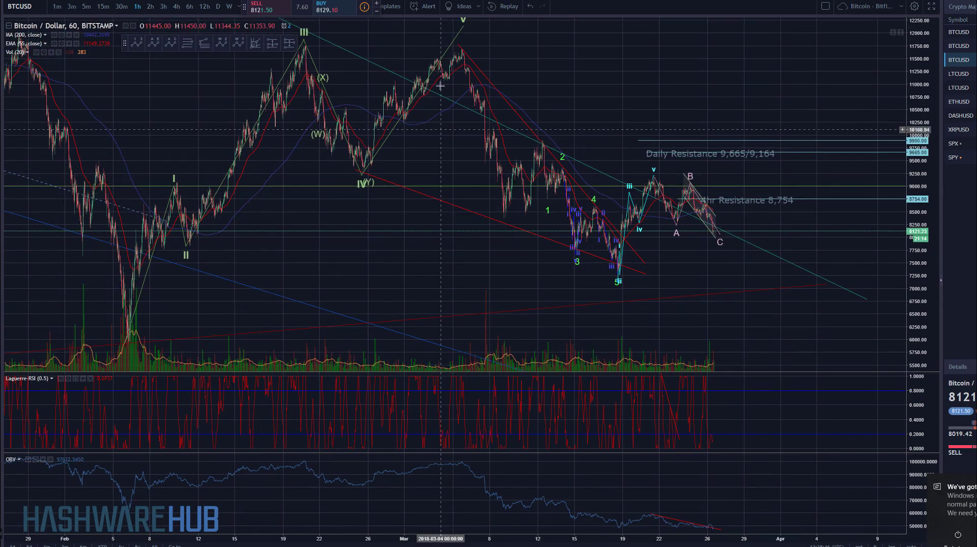
{"action": "left_click", "coordinate": [457, 58]}
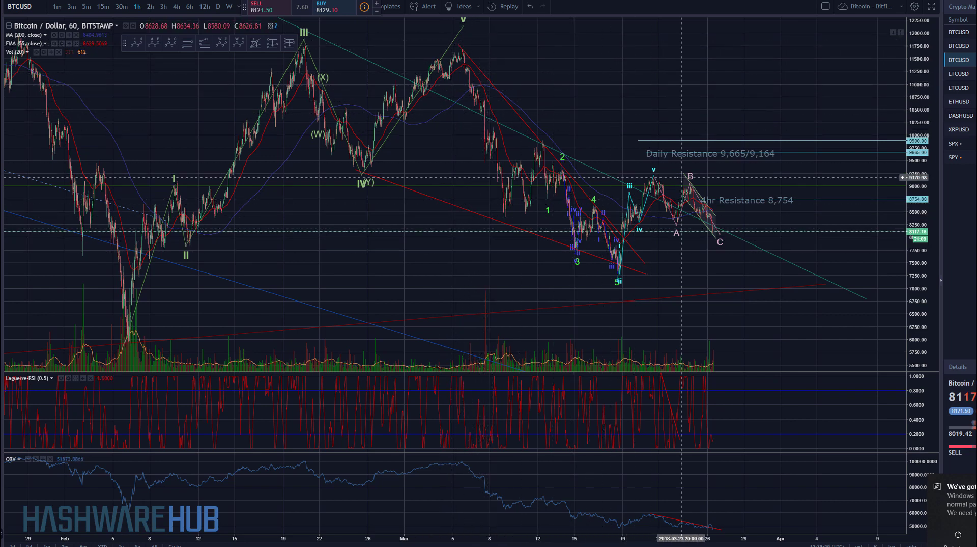
{"action": "left_click", "coordinate": [775, 324]}
{"action": "left_click_drag", "start_coordinate": [775, 324], "coordinate": [727, 181]}
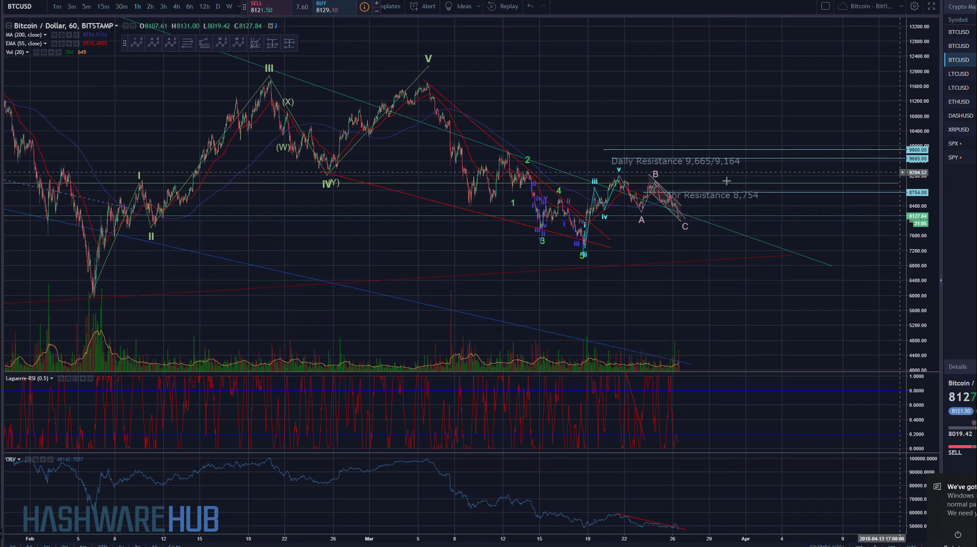
Draw a trend-based Fib extension from wave V's high at about 11,694 to the wave 5 low at about 7,348, anchored back up at about 9,178
{"action": "left_click", "coordinate": [205, 44]}
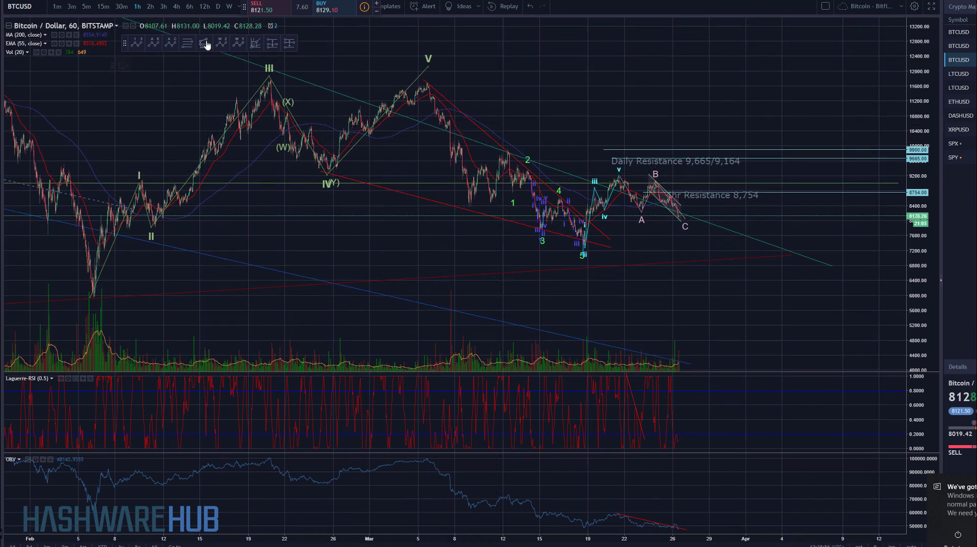
{"action": "left_click", "coordinate": [431, 81]}
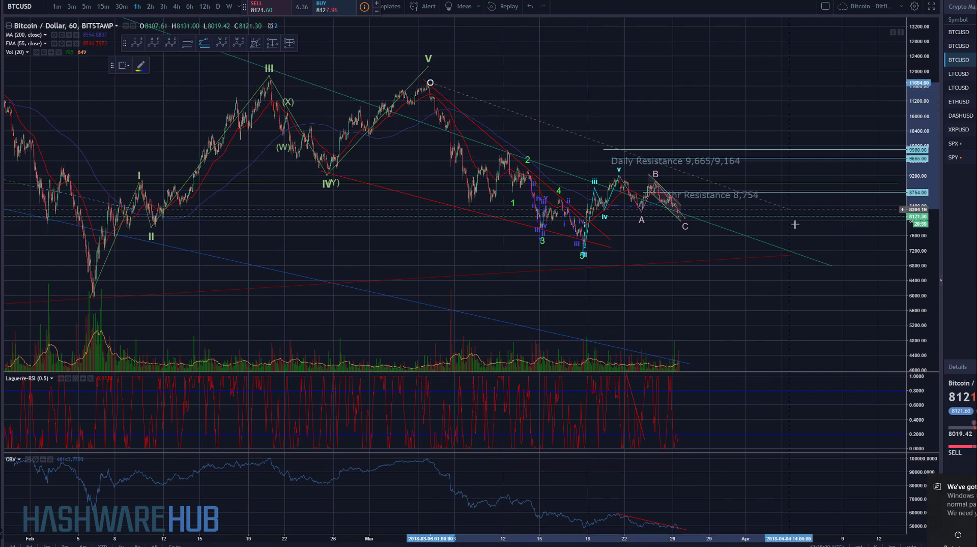
{"action": "left_click", "coordinate": [597, 245]}
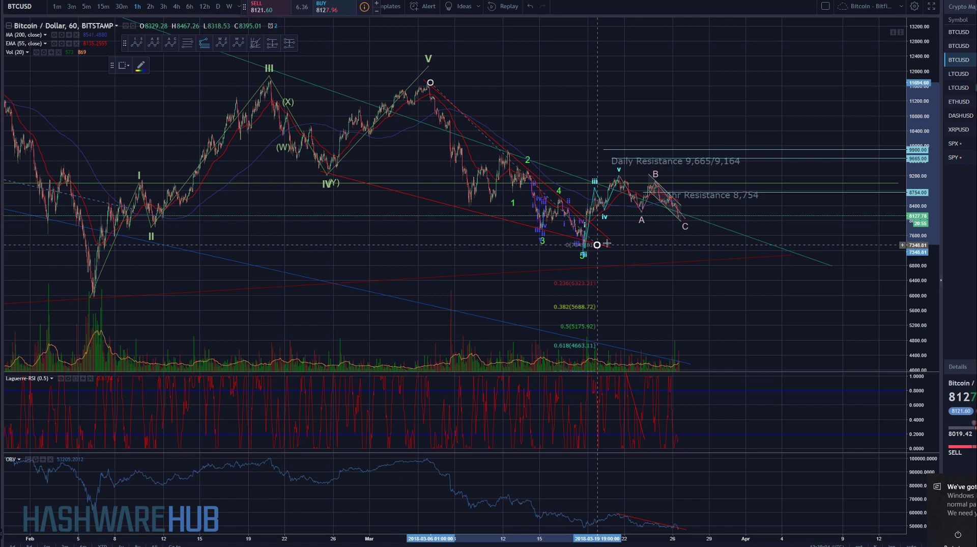
{"action": "left_click", "coordinate": [809, 176]}
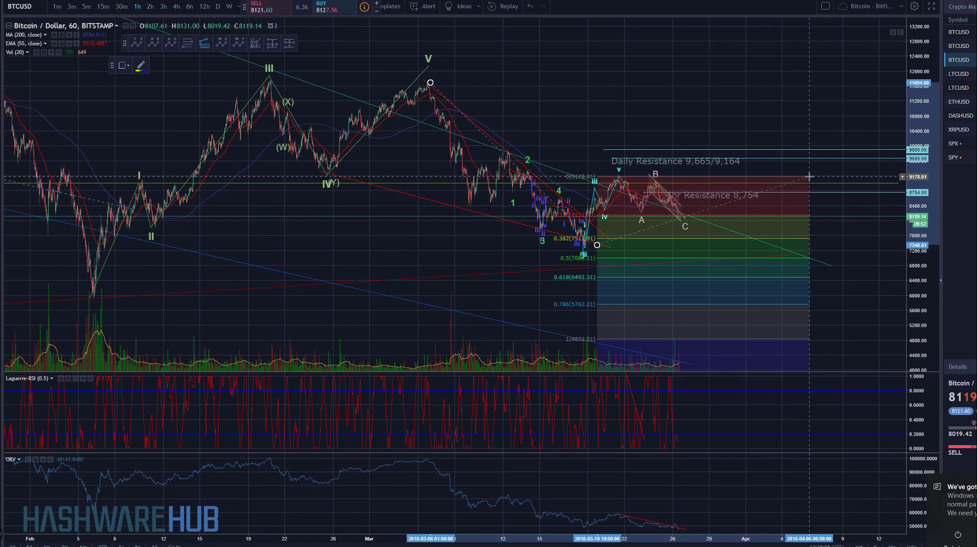
{"action": "left_click_drag", "start_coordinate": [856, 314], "coordinate": [825, 291]}
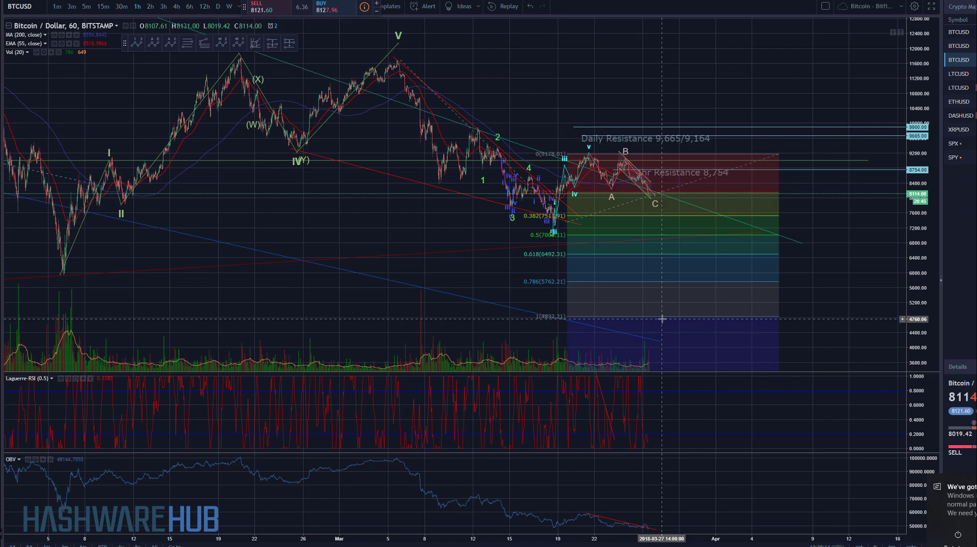
Review the trend-based Fib extension's downside levels against the larger wave structure, and delete the extension
{"action": "left_click", "coordinate": [721, 298]}
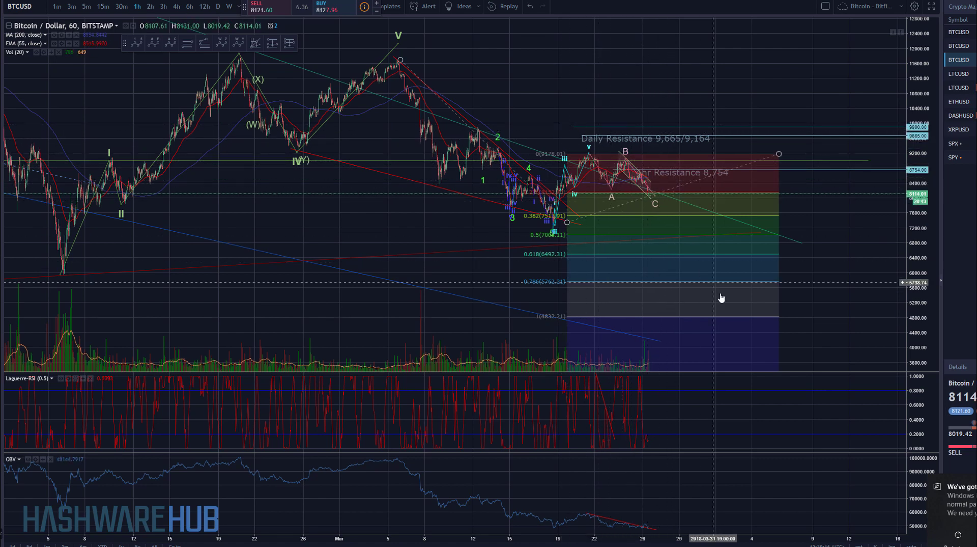
{"action": "left_click", "coordinate": [792, 287]}
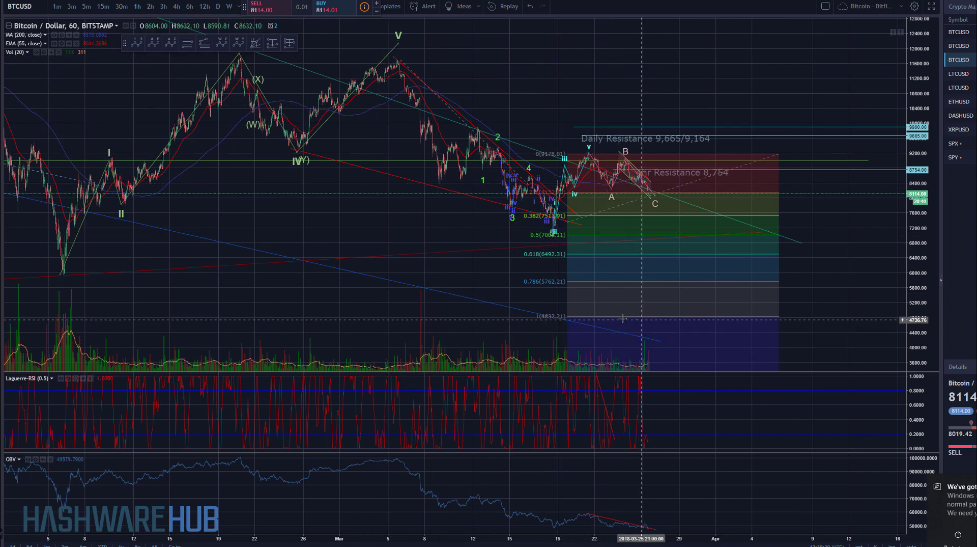
{"action": "scroll", "coordinate": [718, 321], "scroll_direction": "down", "scroll_amount": 2}
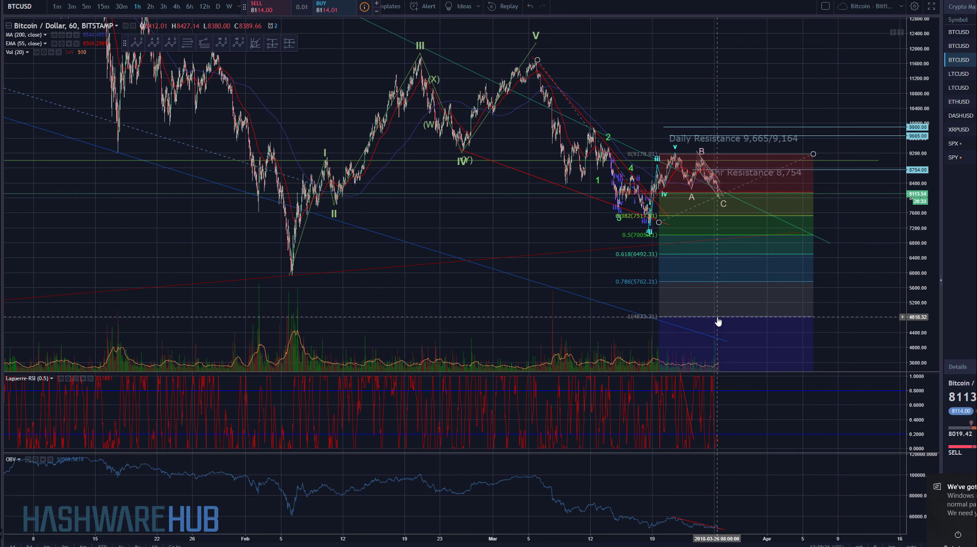
{"action": "scroll", "coordinate": [718, 321], "scroll_direction": "up", "scroll_amount": 2}
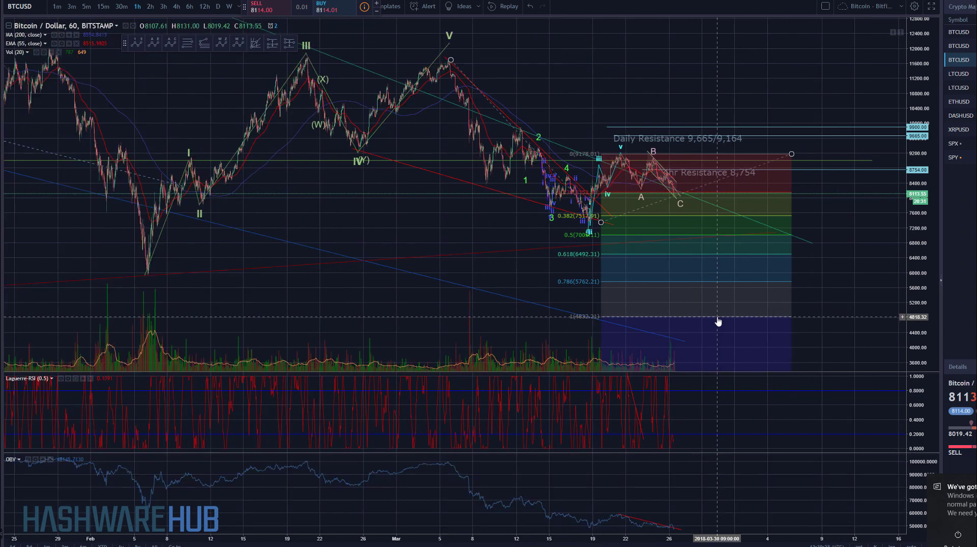
{"action": "scroll", "coordinate": [718, 321], "scroll_direction": "up", "scroll_amount": 3}
{"action": "left_click", "coordinate": [747, 153]}
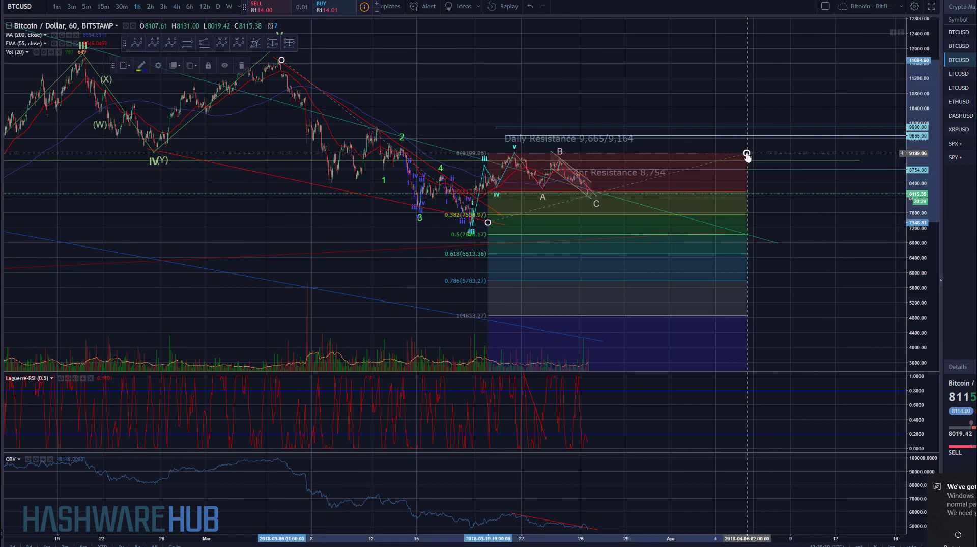
{"action": "key", "text": "Delete"}
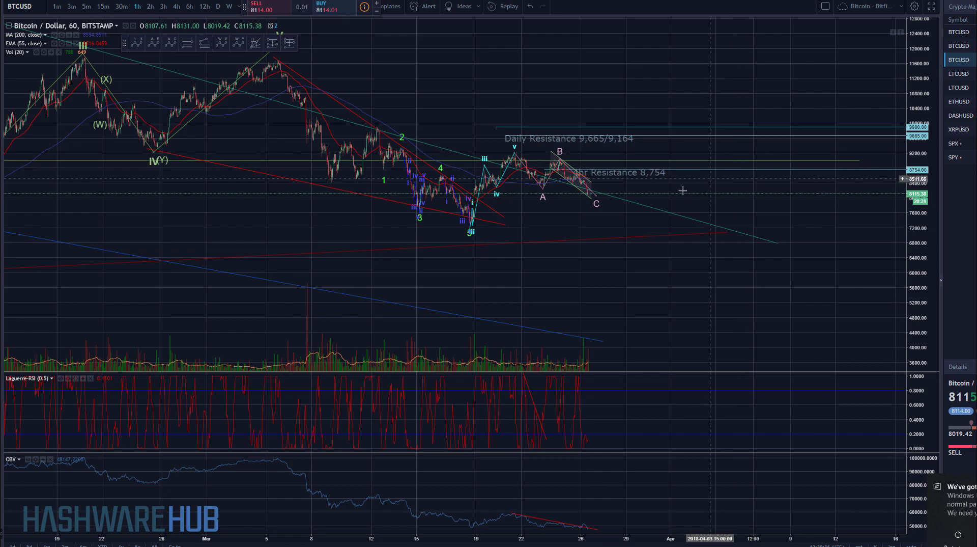
Draw a horizontal ray starting on March 26 at about 8,391, above the wave C label
{"action": "scroll", "coordinate": [682, 229], "scroll_direction": "up", "scroll_amount": 2}
{"action": "left_click_drag", "start_coordinate": [918, 301], "coordinate": [916, 174]}
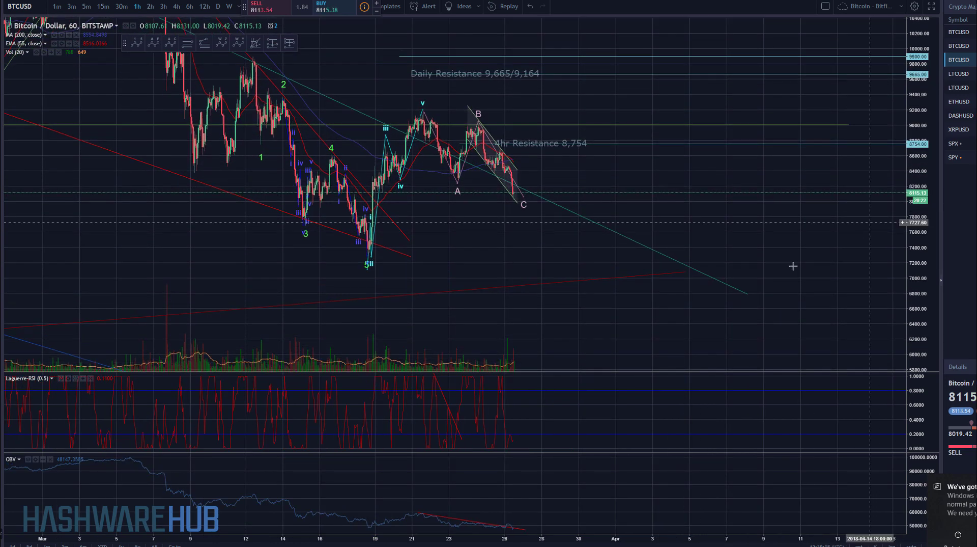
{"action": "left_click_drag", "start_coordinate": [807, 264], "coordinate": [812, 291]}
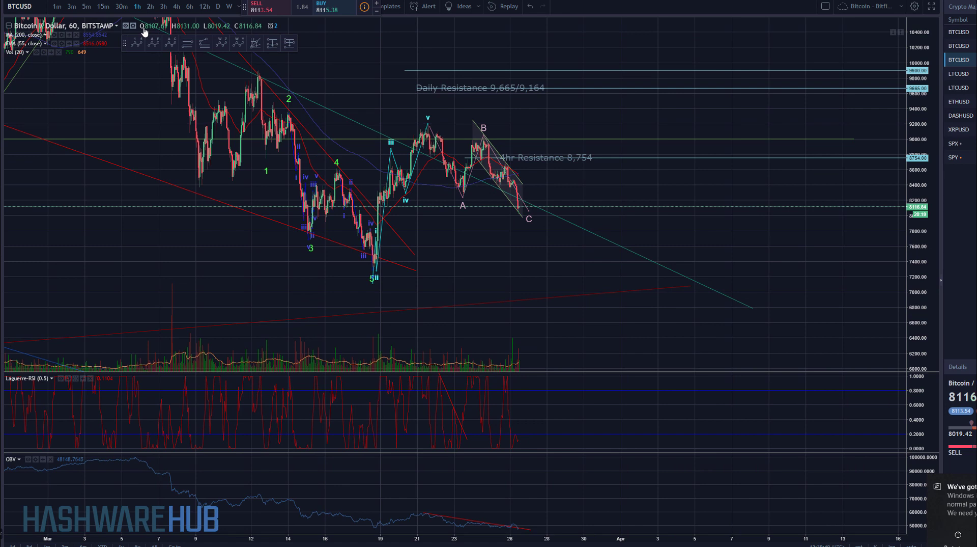
{"action": "left_click", "coordinate": [2, 47]}
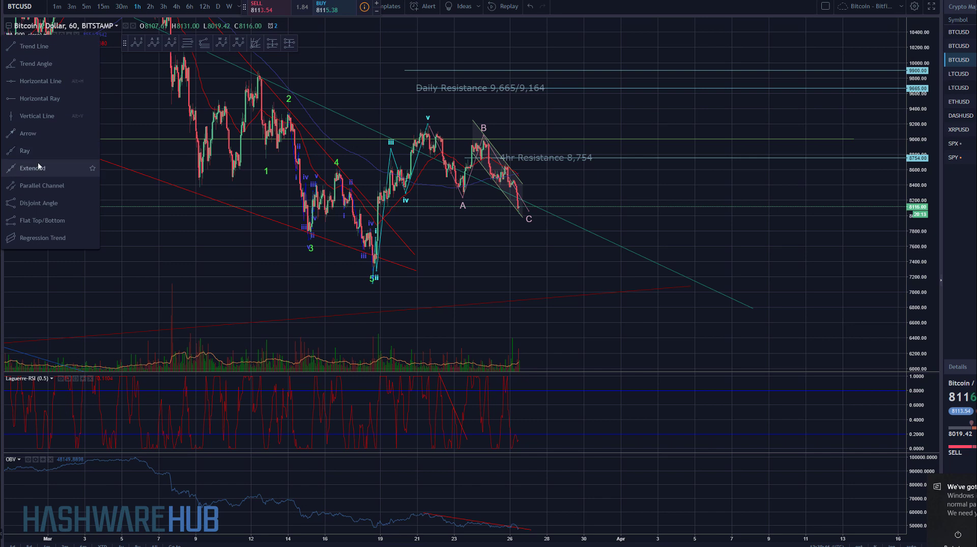
{"action": "left_click", "coordinate": [39, 100]}
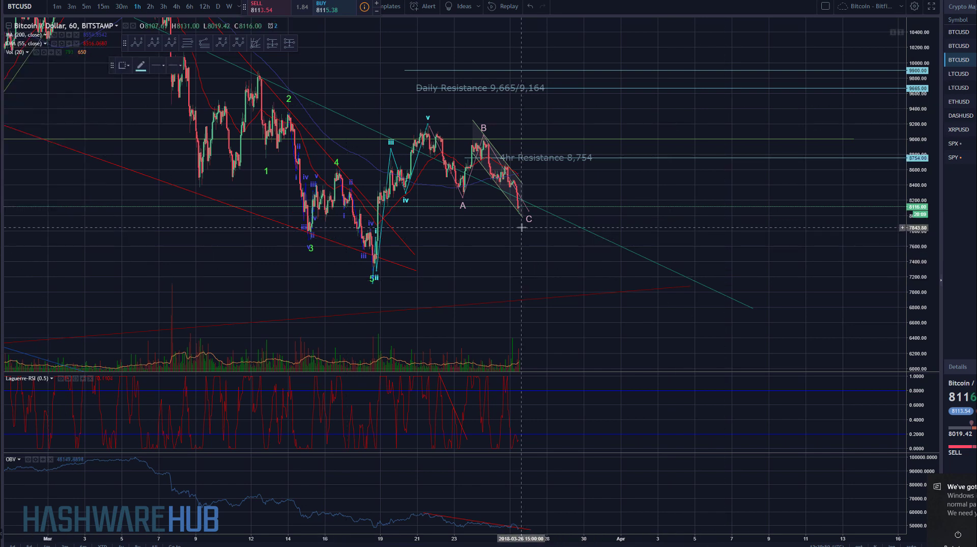
{"action": "left_click", "coordinate": [525, 186]}
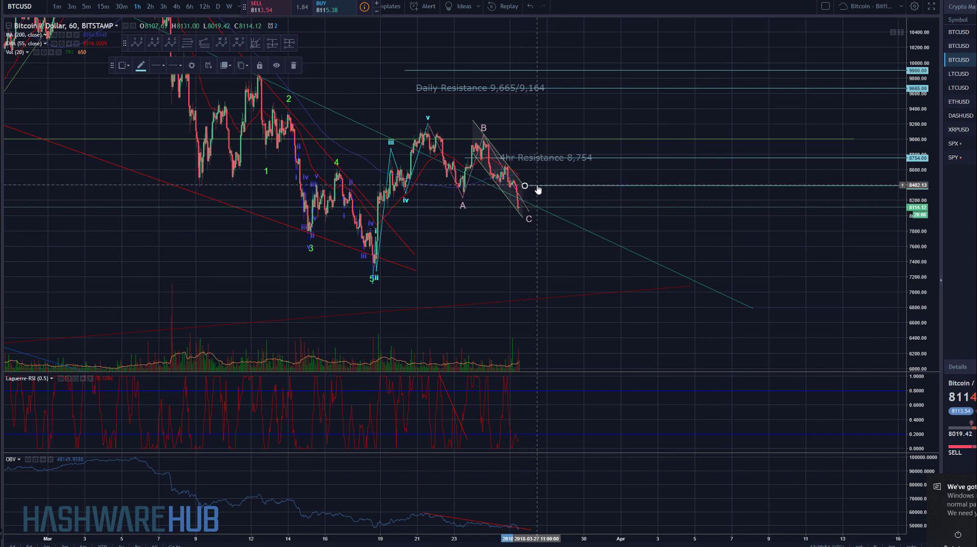
Set the new horizontal ray's price coordinate to 8183
{"action": "double_click", "coordinate": [525, 186]}
{"action": "left_click_drag", "start_coordinate": [478, 281], "coordinate": [534, 282]}
{"action": "type", "text": "1"}
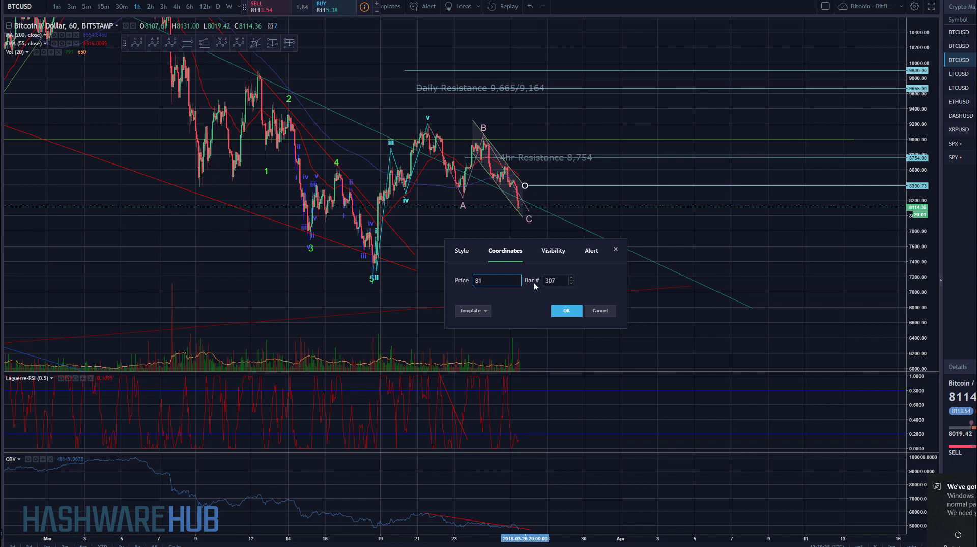
{"action": "type", "text": "83"}
{"action": "key", "text": "Return"}
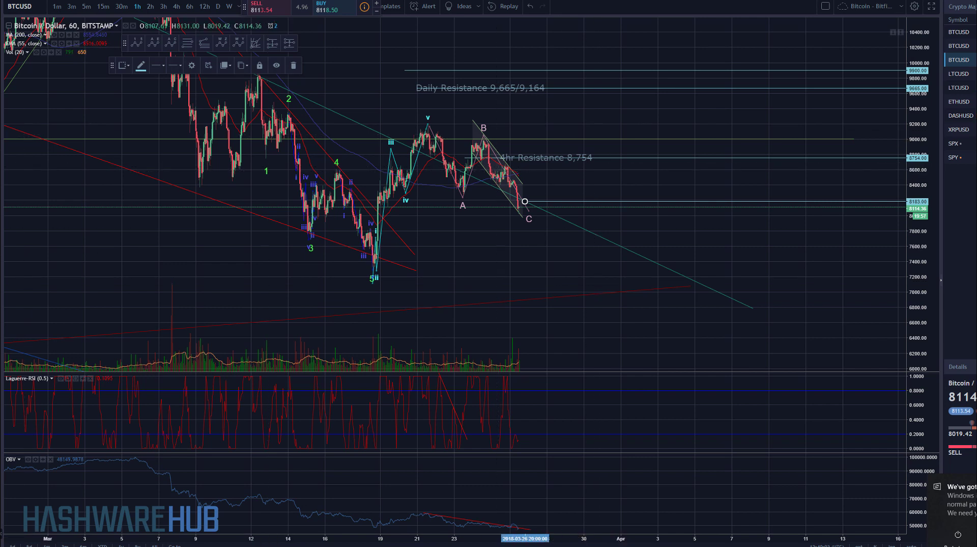
Add the text label "1hr Resistance 8,183" just above the 8,183 ray
{"action": "key", "text": "alt+t"}
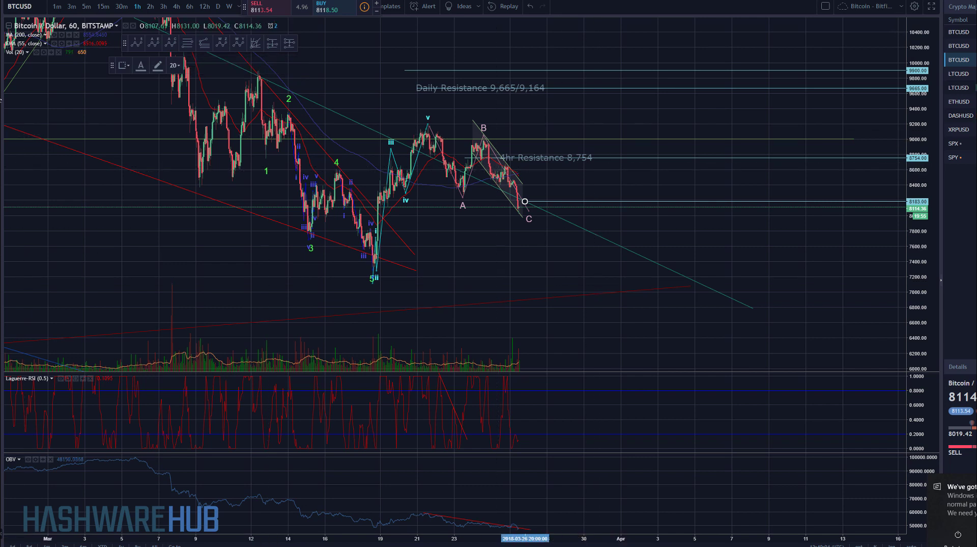
{"action": "left_click", "coordinate": [588, 192]}
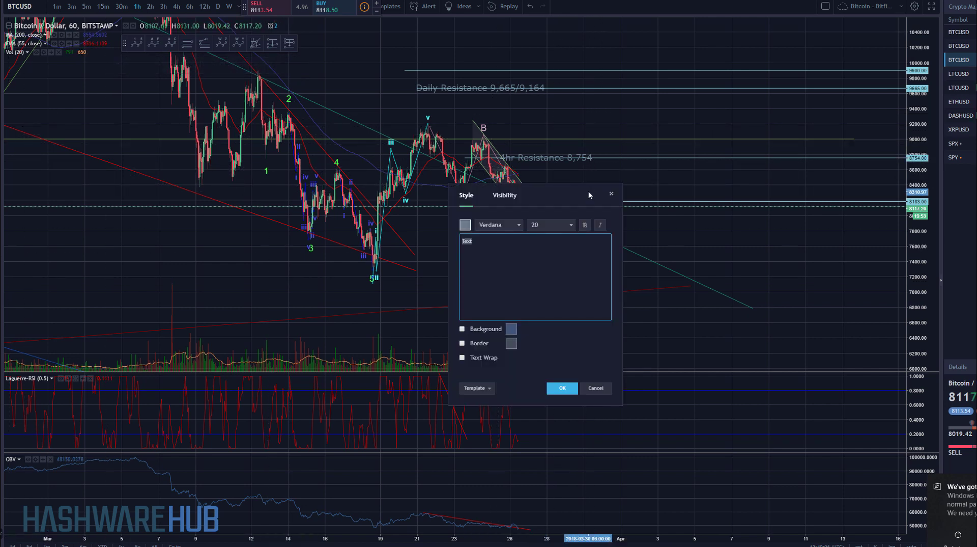
{"action": "type", "text": "1hr Resistance 8,183"}
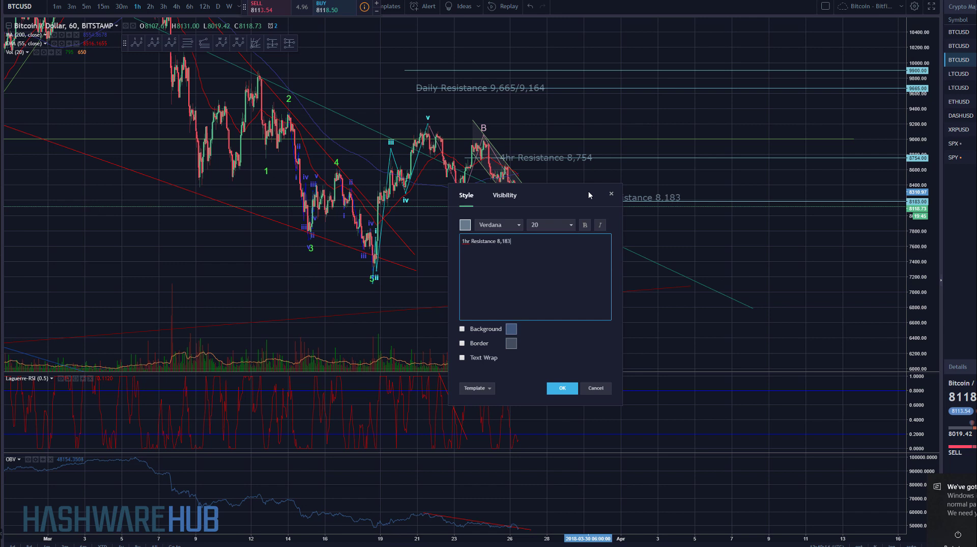
{"action": "left_click", "coordinate": [562, 387]}
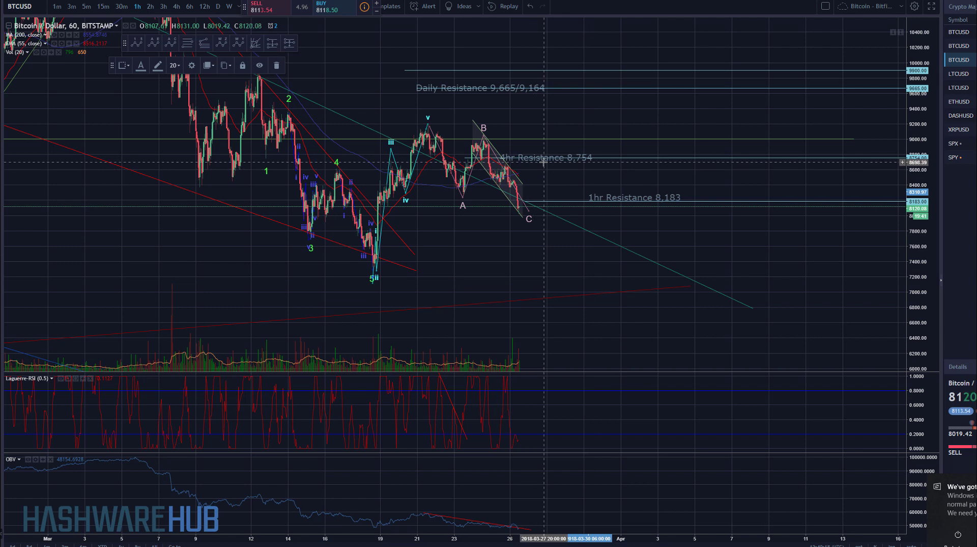
Set the price coordinate of the 4hr resistance ray to 8330
{"action": "double_click", "coordinate": [626, 158]}
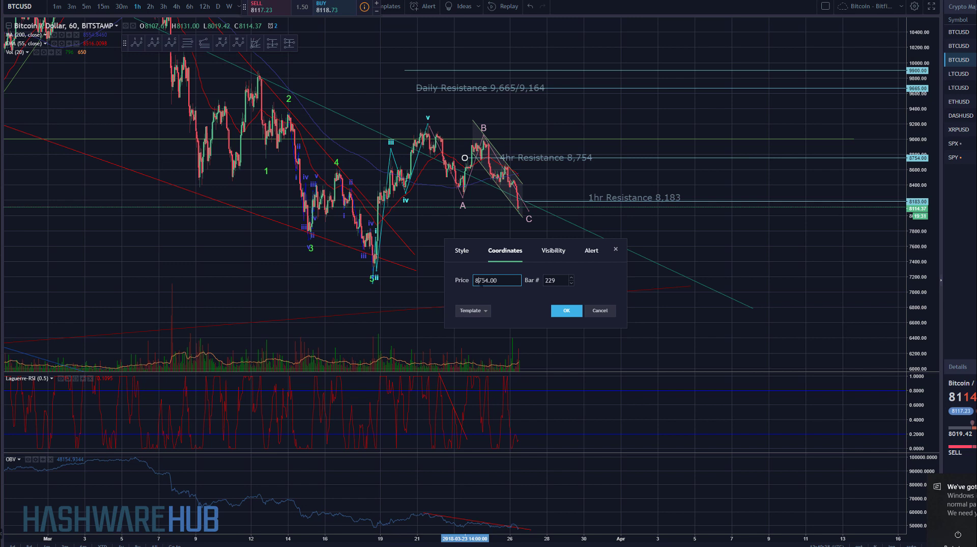
{"action": "left_click_drag", "start_coordinate": [478, 281], "coordinate": [534, 283]}
{"action": "type", "text": "330"}
{"action": "key", "text": "Return"}
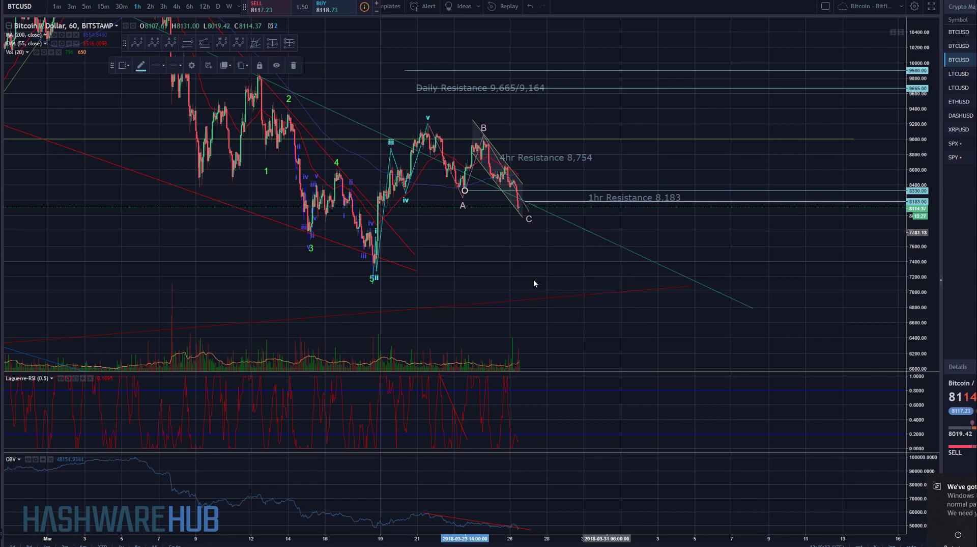
Change the 4hr resistance label to "4hr Resistance 8,330" and move it to just above its ray
{"action": "double_click", "coordinate": [574, 158]}
{"action": "left_click", "coordinate": [547, 235]}
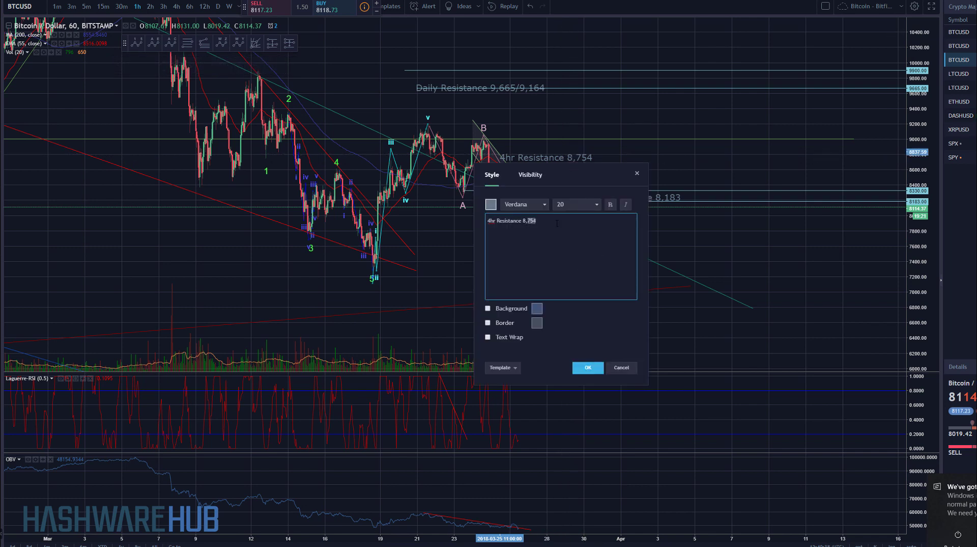
{"action": "type", "text": "330"}
{"action": "left_click", "coordinate": [588, 367]}
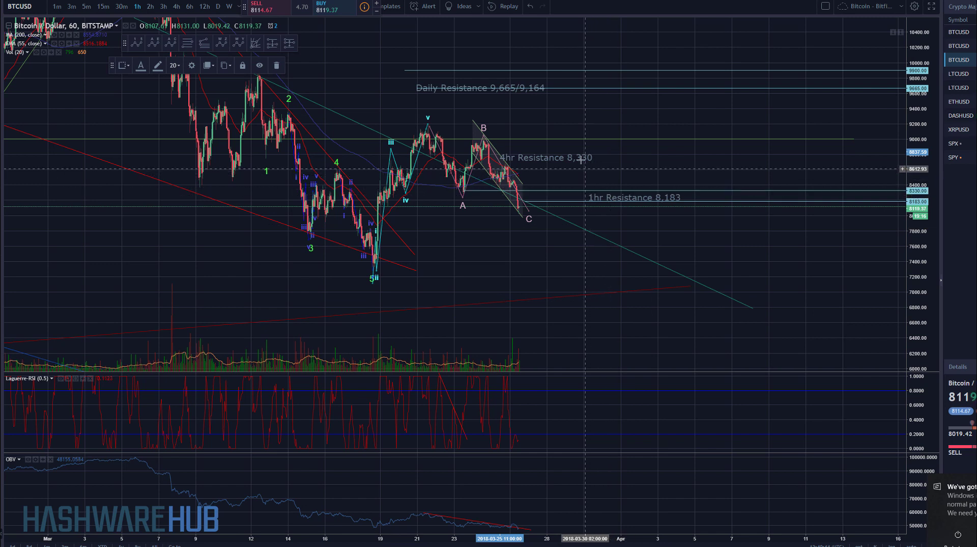
{"action": "left_click_drag", "start_coordinate": [581, 160], "coordinate": [611, 185]}
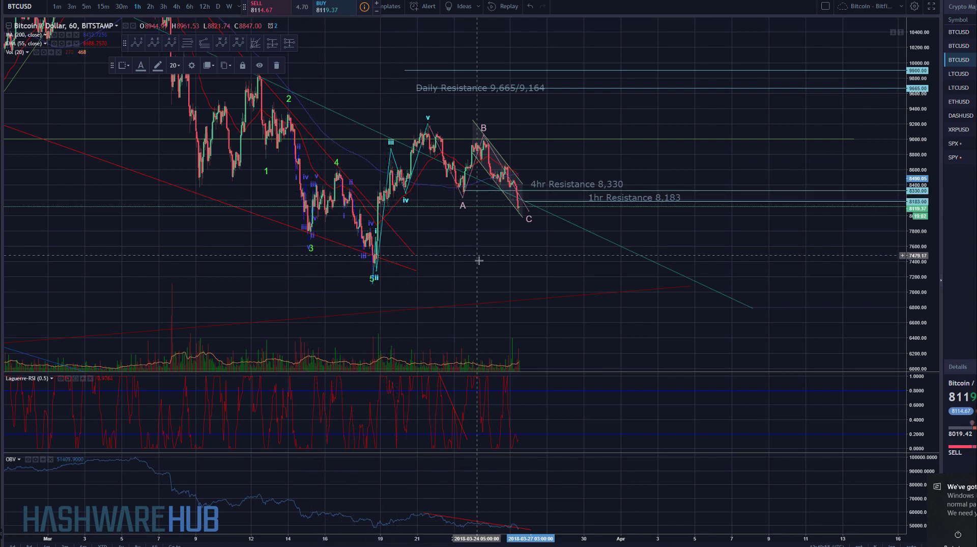
Move the "Daily Resistance 9,665/9,164" label slightly up so that it sits clear of the 9,665 line
{"action": "left_click_drag", "start_coordinate": [471, 262], "coordinate": [458, 260]}
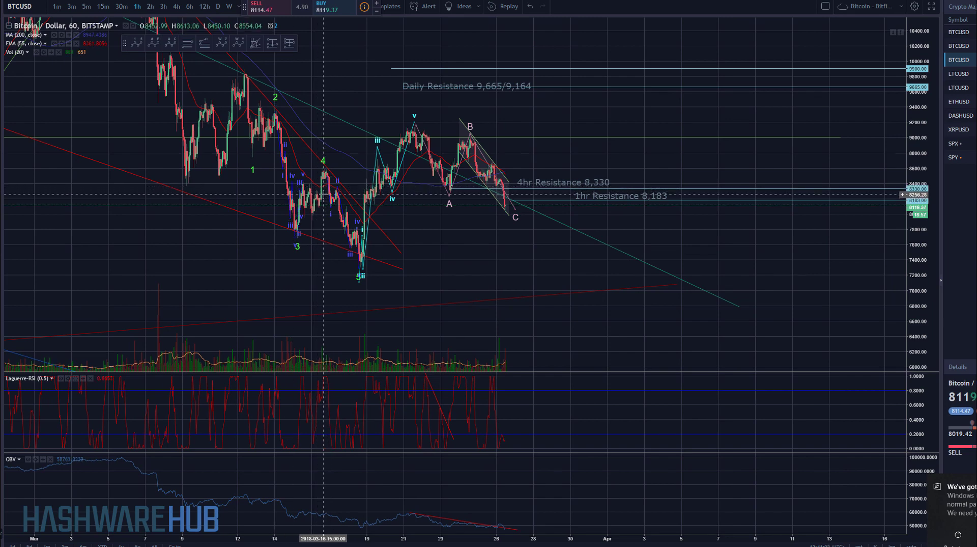
{"action": "left_click_drag", "start_coordinate": [477, 220], "coordinate": [445, 227]}
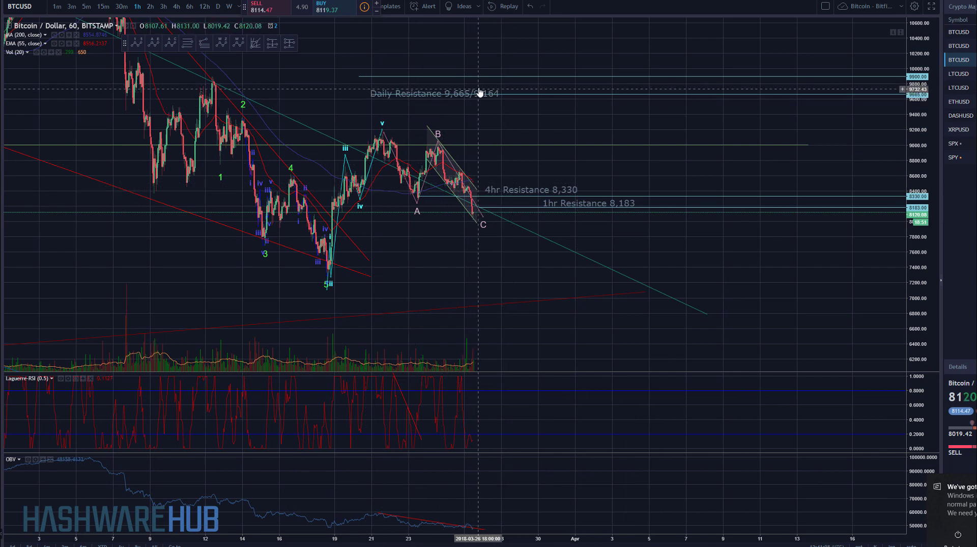
{"action": "left_click_drag", "start_coordinate": [481, 94], "coordinate": [483, 86]}
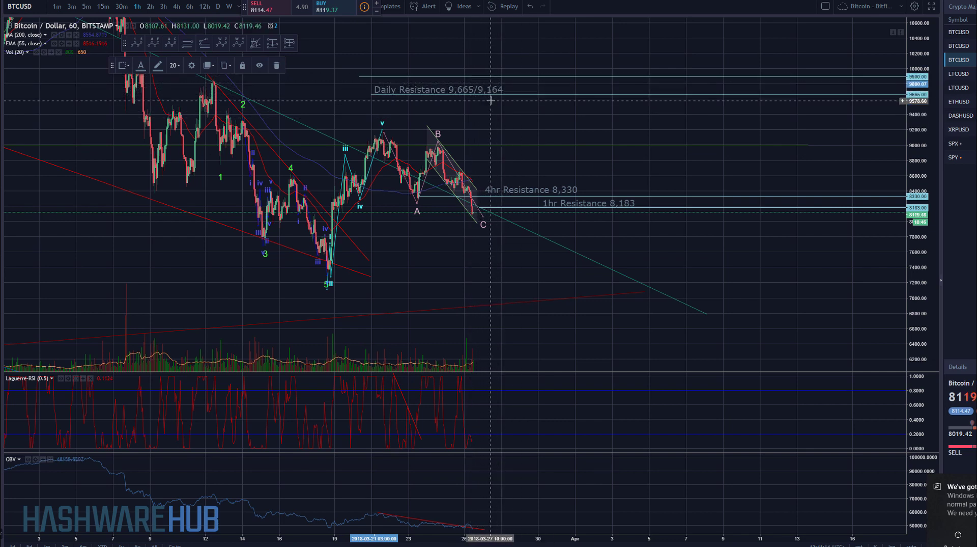
Examine the 1-hour wave count and the A-B-C correction against the hourly, 4-hour and daily resistance levels
{"action": "left_click_drag", "start_coordinate": [497, 274], "coordinate": [486, 271]}
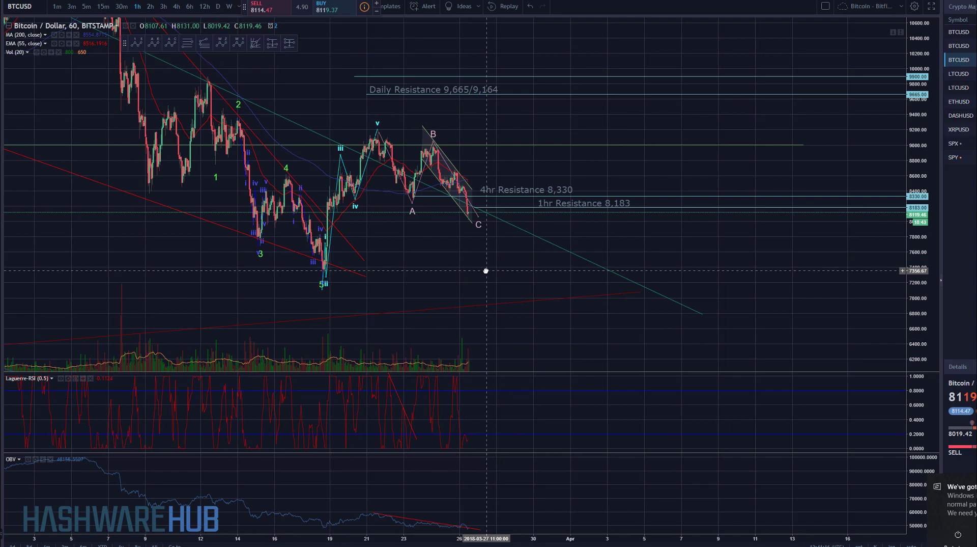
{"action": "scroll", "coordinate": [486, 271], "scroll_direction": "down", "scroll_amount": 3}
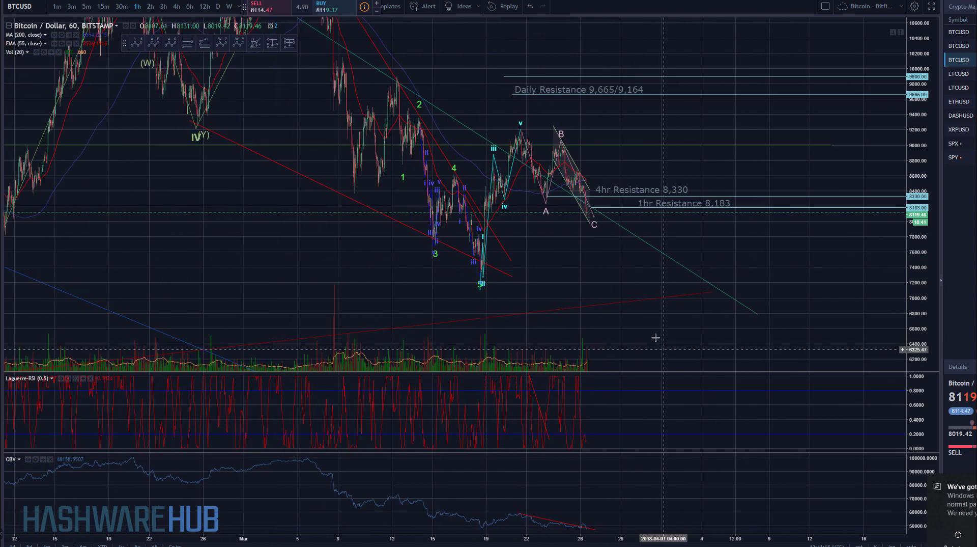
{"action": "left_click_drag", "start_coordinate": [655, 349], "coordinate": [627, 314]}
{"action": "mouse_move", "coordinate": [910, 333]}
{"action": "left_mouse_down"}
{"action": "mouse_move", "coordinate": [909, 318]}
{"action": "mouse_move", "coordinate": [910, 349]}
{"action": "left_mouse_up"}
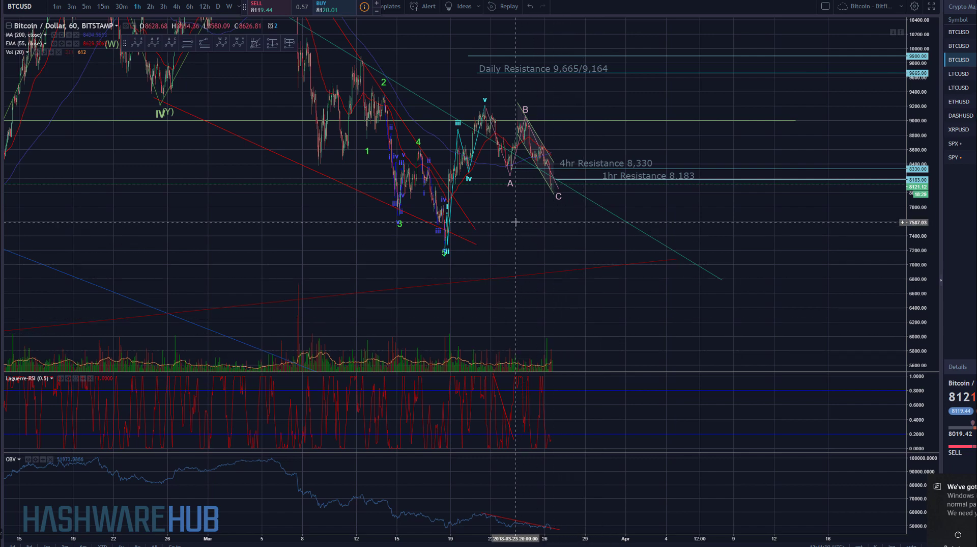
{"action": "scroll", "coordinate": [516, 222], "scroll_direction": "up", "scroll_amount": 2}
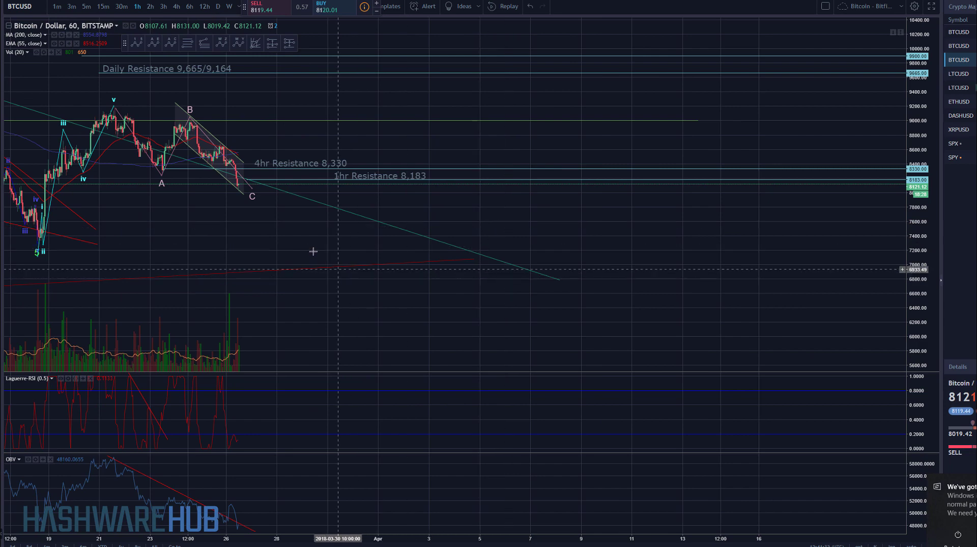
{"action": "left_click_drag", "start_coordinate": [315, 251], "coordinate": [508, 265]}
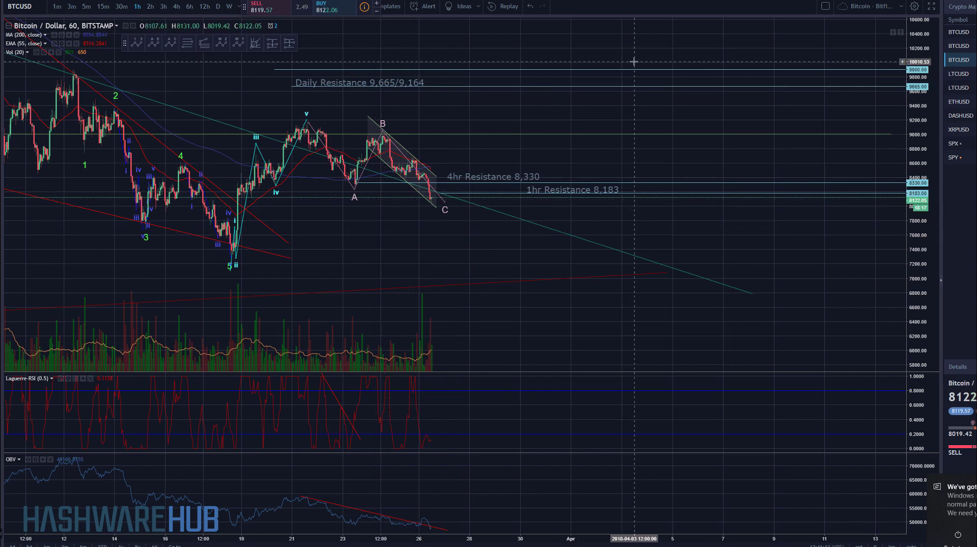
{"action": "left_click_drag", "start_coordinate": [463, 257], "coordinate": [499, 262]}
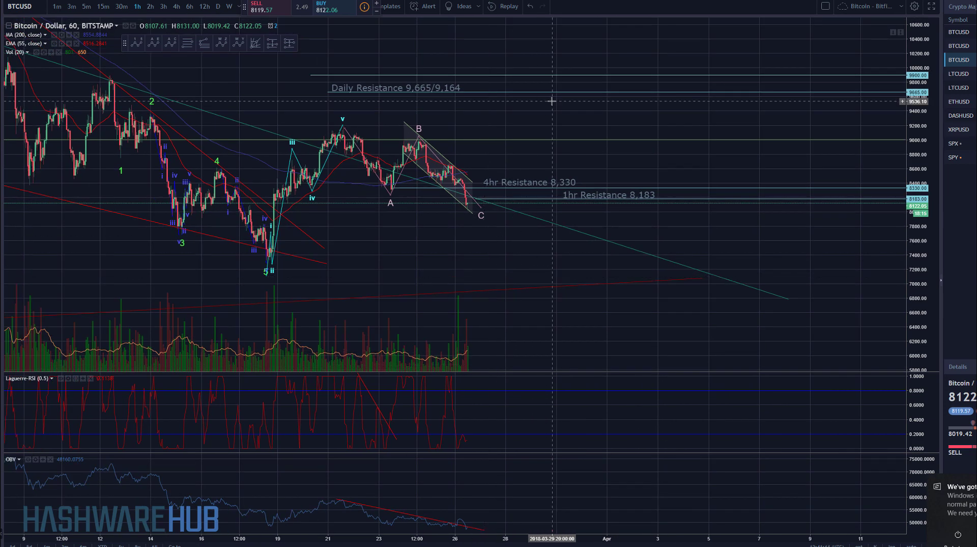
{"action": "scroll", "coordinate": [552, 107], "scroll_direction": "down", "scroll_amount": 1}
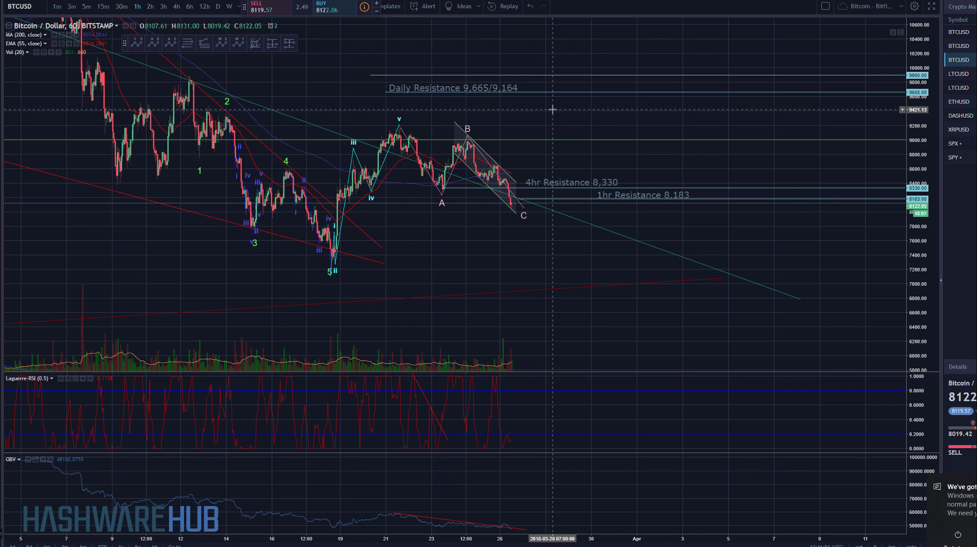
Switch the chart to the 4-hour interval and bring the March decline and A-B-C correction into view
{"action": "left_click", "coordinate": [177, 7]}
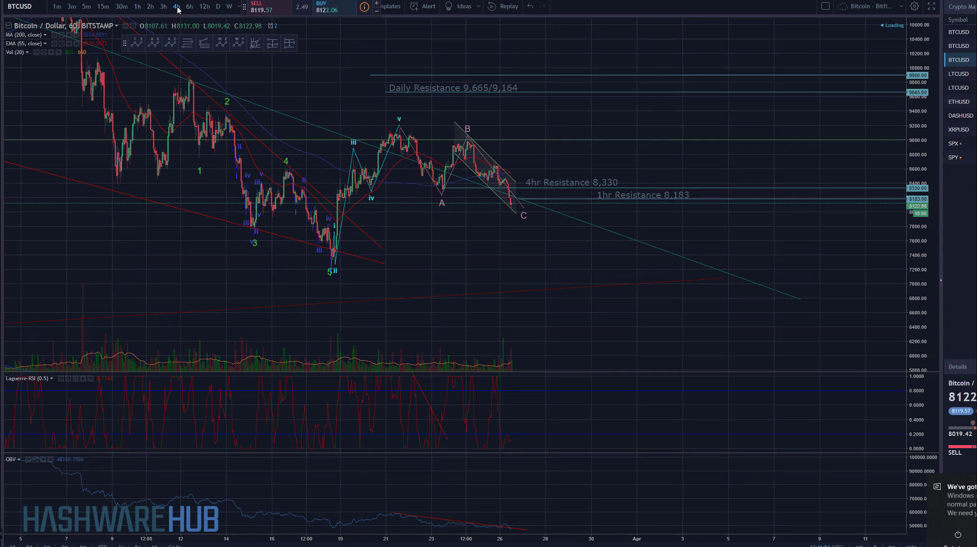
{"action": "scroll", "coordinate": [683, 327], "scroll_direction": "up", "scroll_amount": 5}
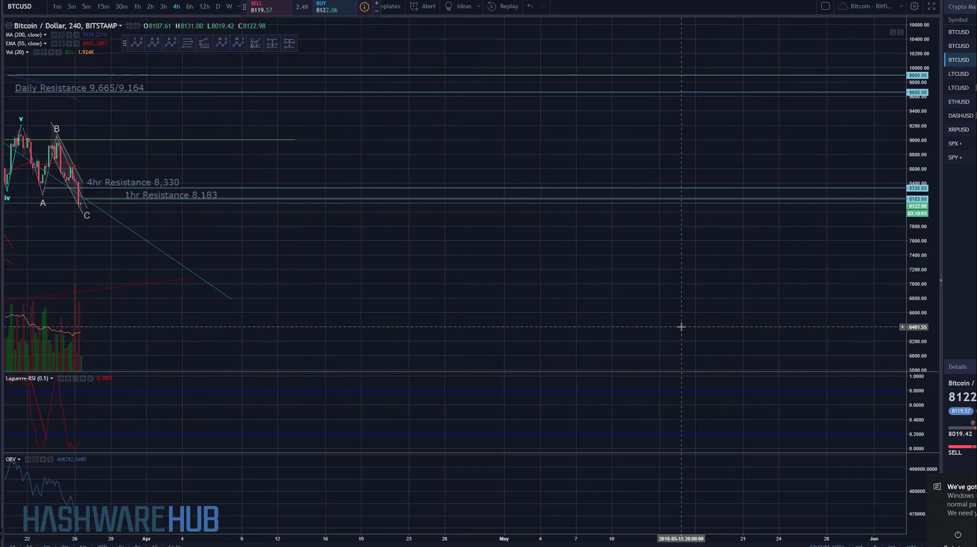
{"action": "left_click_drag", "start_coordinate": [331, 303], "coordinate": [776, 288]}
{"action": "left_click_drag", "start_coordinate": [415, 244], "coordinate": [532, 260]}
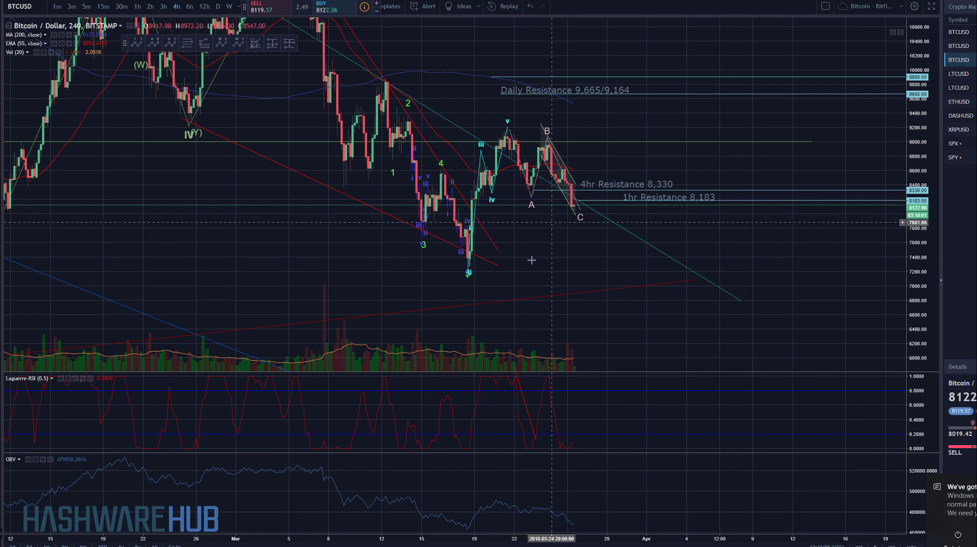
Examine the 4-hour rise from the March wave 5 low and the A-B-C correction, comparing them with the February waves
{"action": "left_click", "coordinate": [469, 267]}
{"action": "left_click_drag", "start_coordinate": [469, 267], "coordinate": [473, 260]}
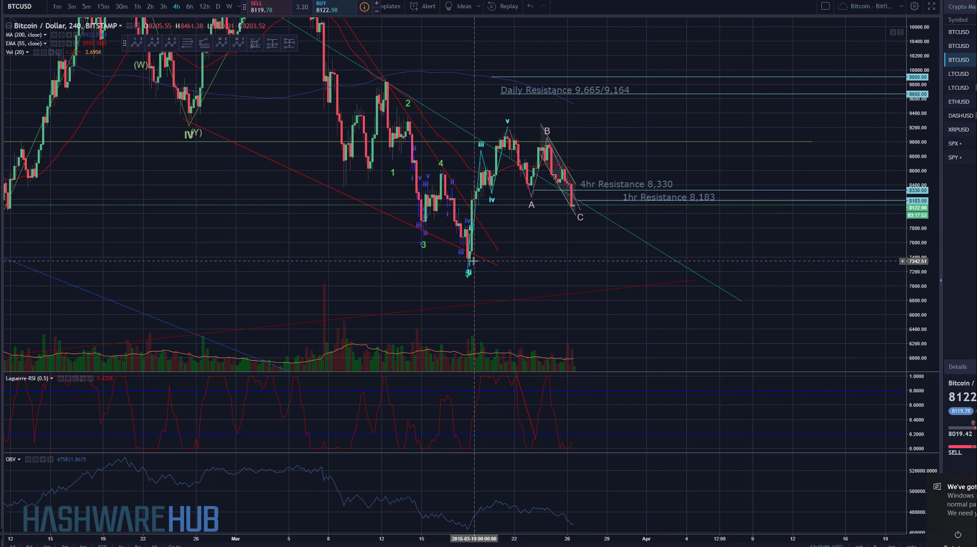
{"action": "left_click", "coordinate": [470, 266]}
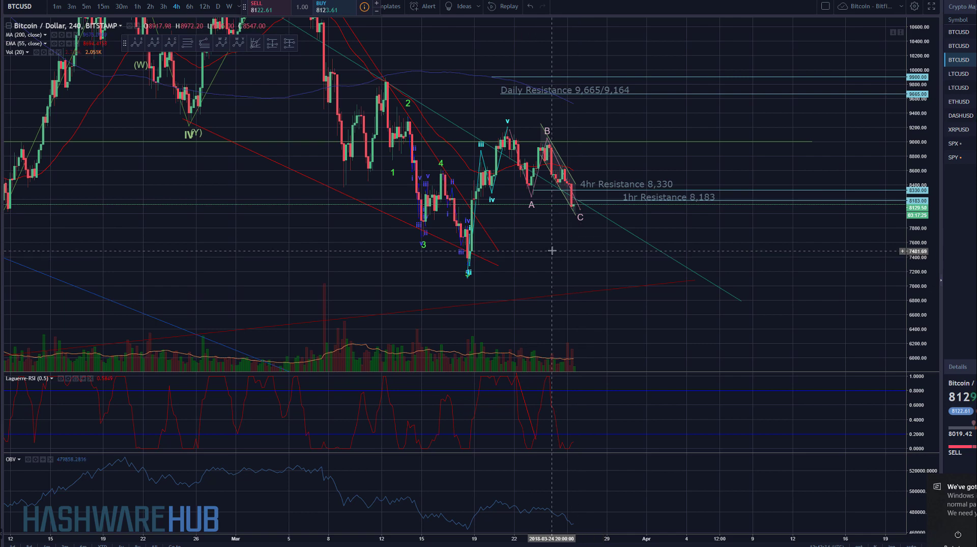
{"action": "left_click_drag", "start_coordinate": [553, 251], "coordinate": [567, 249]}
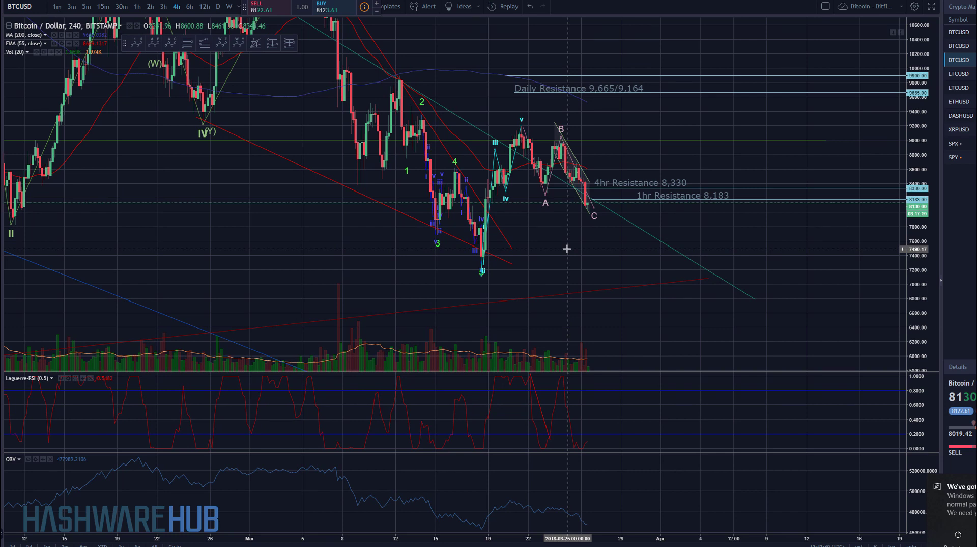
{"action": "scroll", "coordinate": [621, 285], "scroll_direction": "down", "scroll_amount": 3}
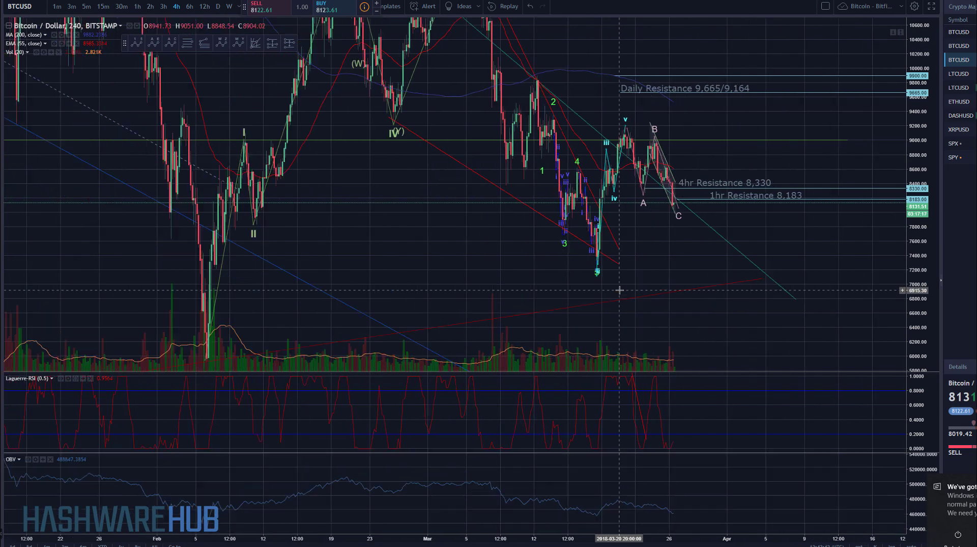
{"action": "scroll", "coordinate": [659, 303], "scroll_direction": "down", "scroll_amount": 2}
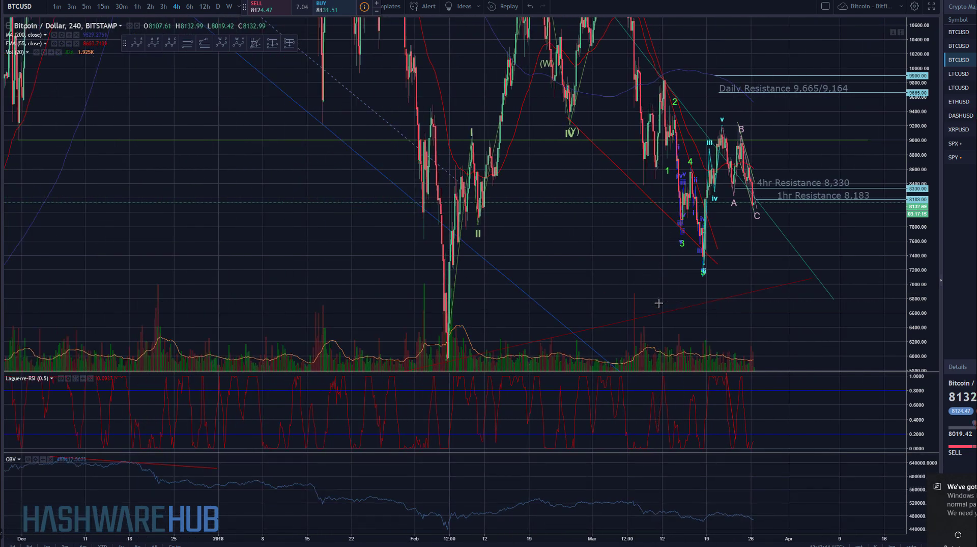
{"action": "scroll", "coordinate": [658, 303], "scroll_direction": "up", "scroll_amount": 3}
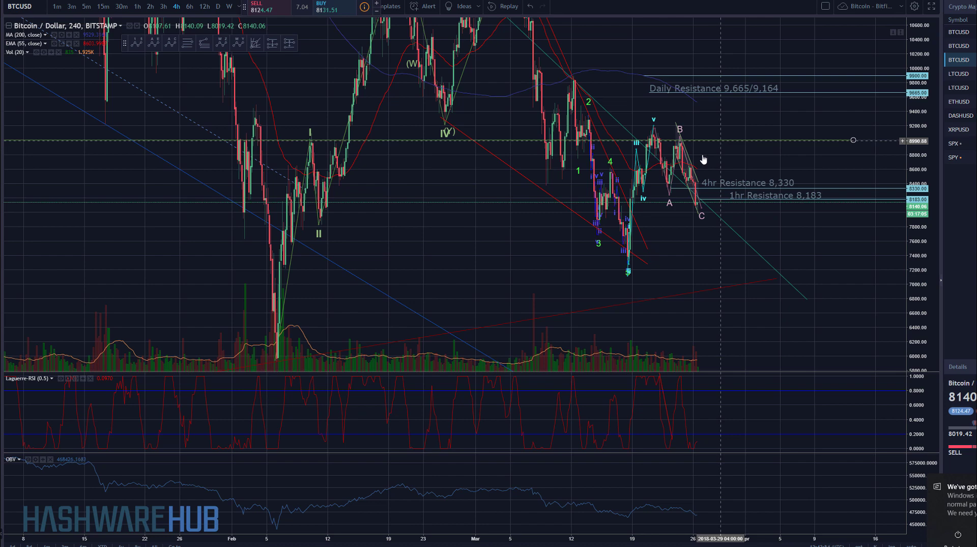
Review the long-term 4-hour price history and OBV trend back through 2017, ending on the March waves and A-B-C correction
{"action": "scroll", "coordinate": [496, 269], "scroll_direction": "down", "scroll_amount": 3}
{"action": "scroll", "coordinate": [496, 268], "scroll_direction": "down", "scroll_amount": 5}
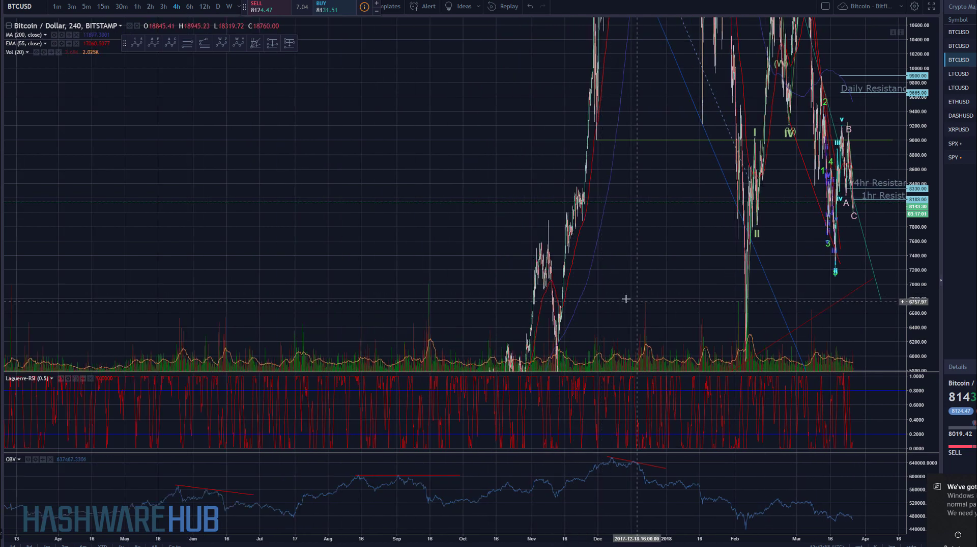
{"action": "left_click_drag", "start_coordinate": [624, 297], "coordinate": [388, 262]}
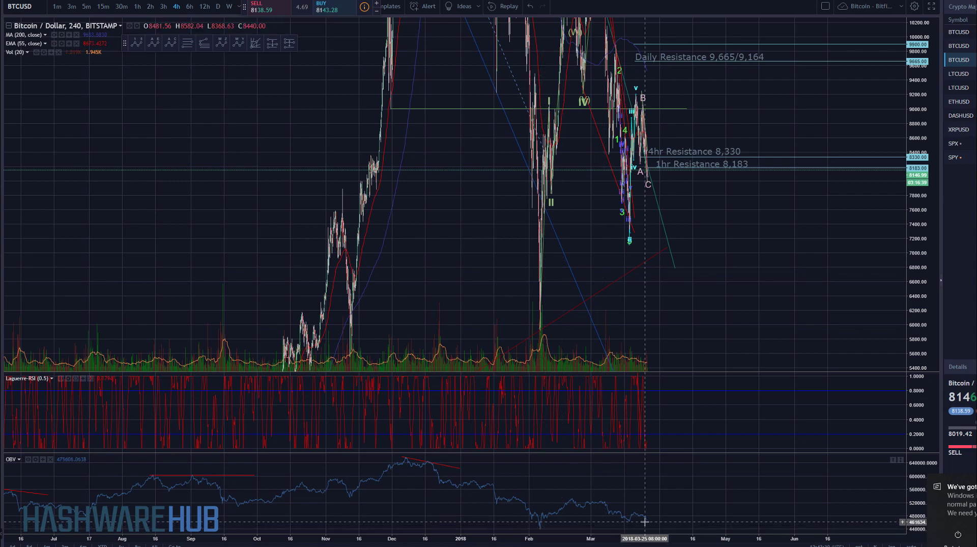
{"action": "scroll", "coordinate": [645, 521], "scroll_direction": "down", "scroll_amount": 3}
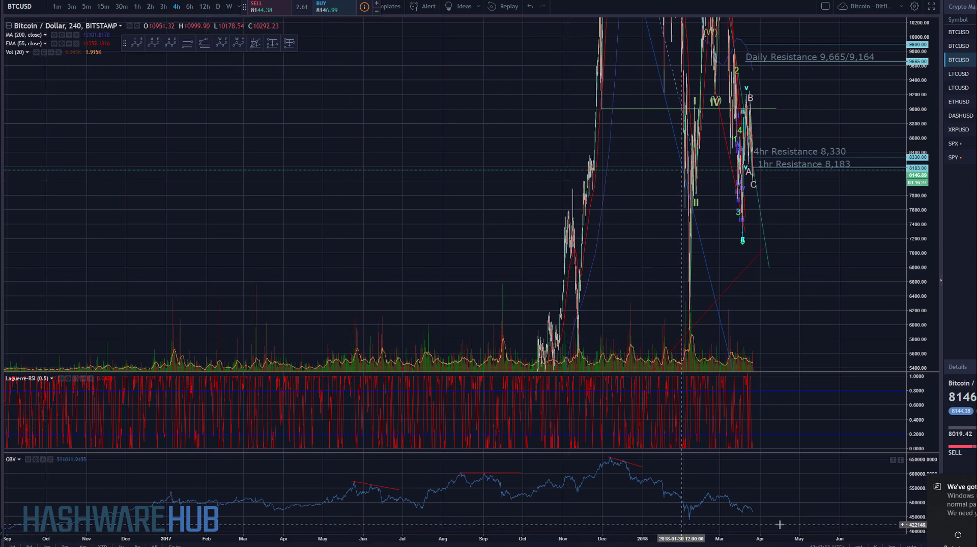
{"action": "scroll", "coordinate": [738, 511], "scroll_direction": "down", "scroll_amount": 2}
{"action": "scroll", "coordinate": [737, 511], "scroll_direction": "up", "scroll_amount": 2}
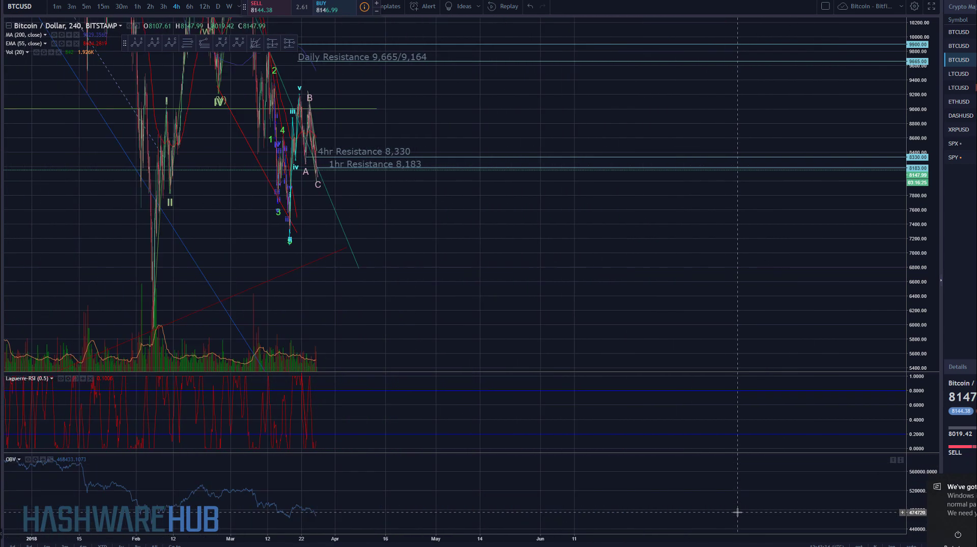
{"action": "left_click_drag", "start_coordinate": [368, 483], "coordinate": [572, 460]}
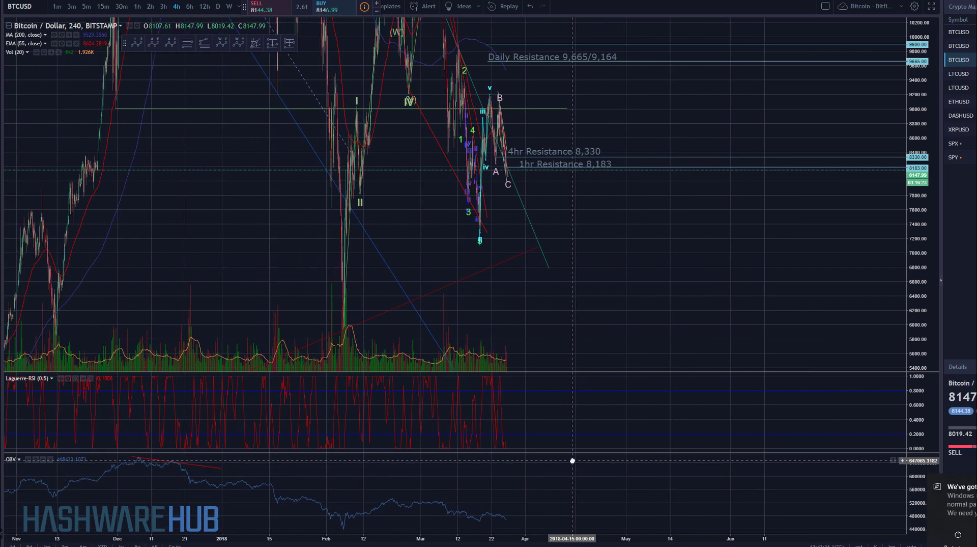
{"action": "scroll", "coordinate": [502, 206], "scroll_direction": "up", "scroll_amount": 3}
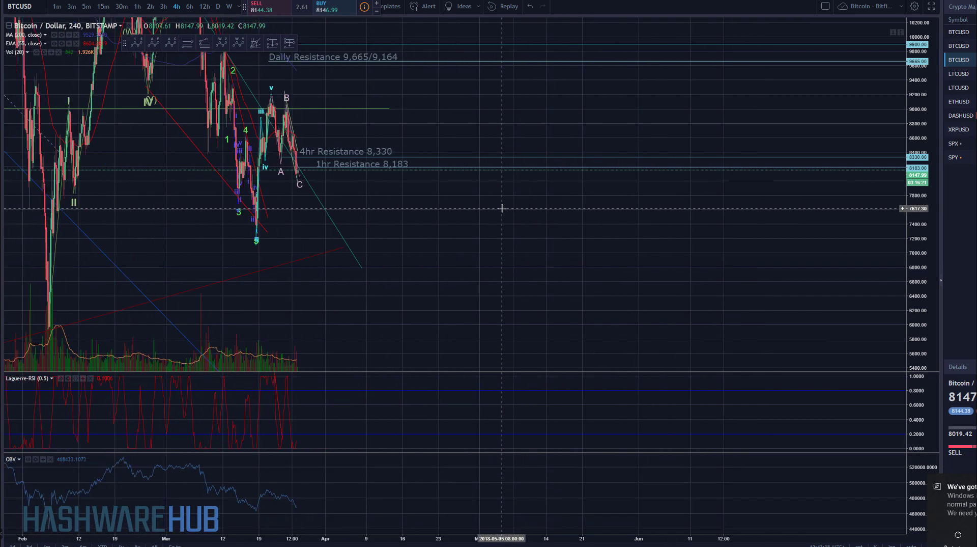
{"action": "left_click_drag", "start_coordinate": [338, 268], "coordinate": [716, 275]}
{"action": "scroll", "coordinate": [384, 266], "scroll_direction": "up", "scroll_amount": 1}
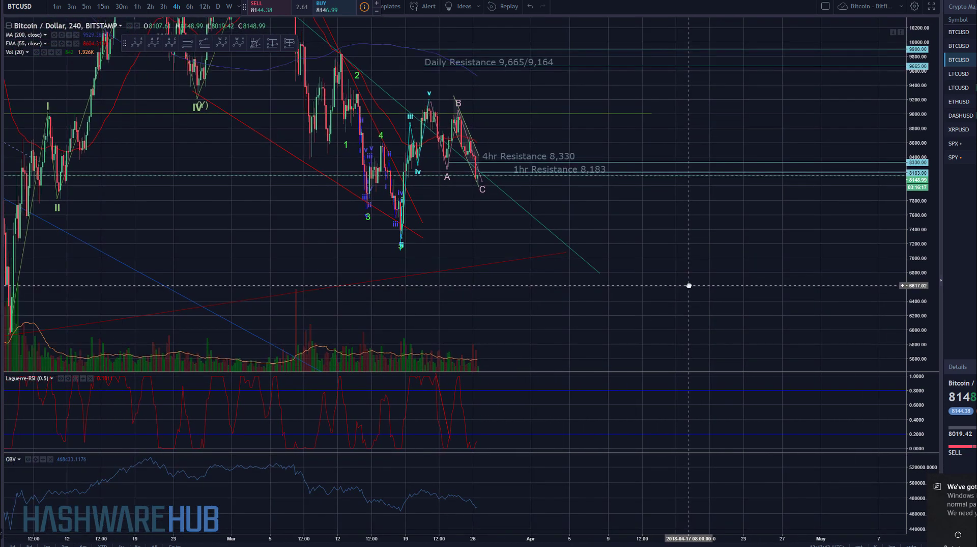